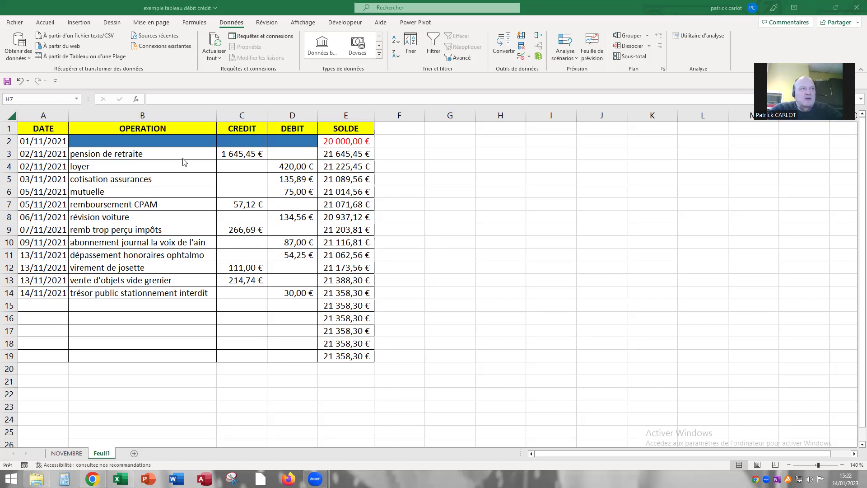
{"action": "left_click", "coordinate": [243, 116]}
{"action": "left_click", "coordinate": [286, 115]}
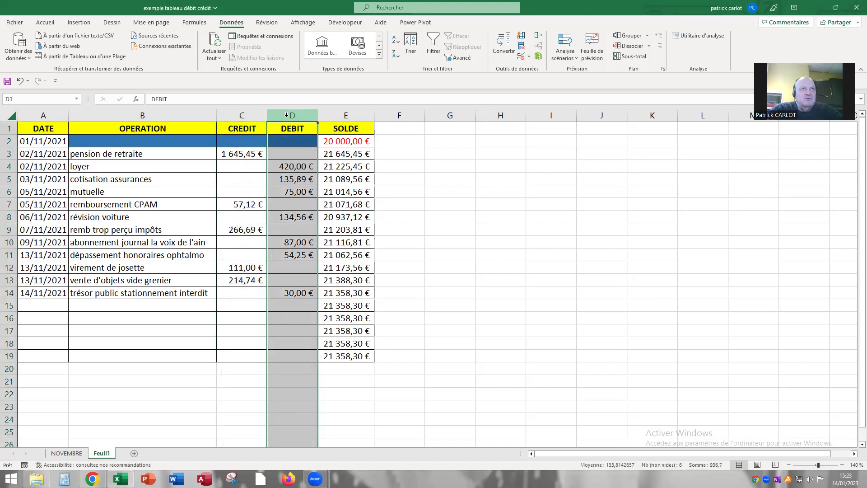
{"action": "left_click", "coordinate": [490, 240]}
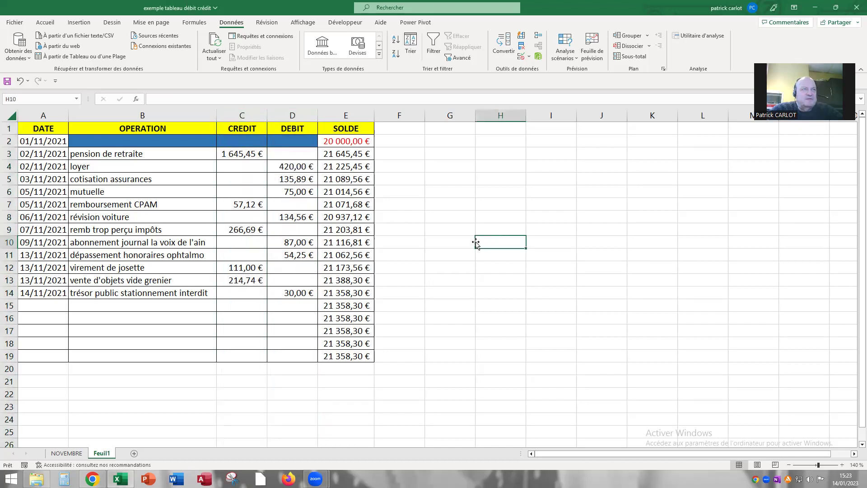
{"action": "left_click", "coordinate": [182, 181]}
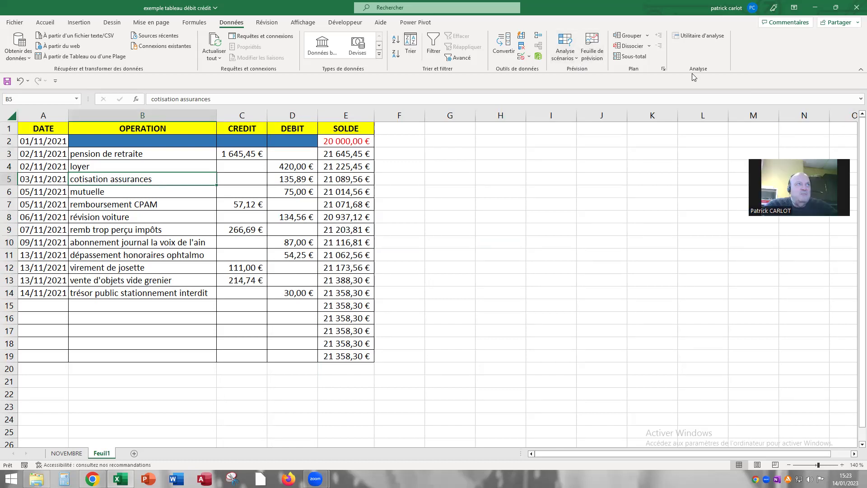
Step: Select all formula cells on the sheet and inspect the running-balance formulas in the first rows of the SOLDE column
{"action": "left_click", "coordinate": [45, 23]}
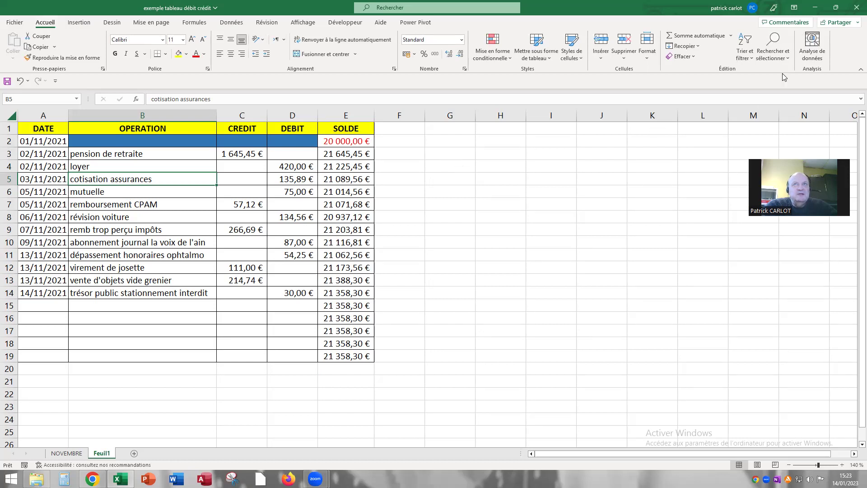
{"action": "left_click", "coordinate": [786, 58]}
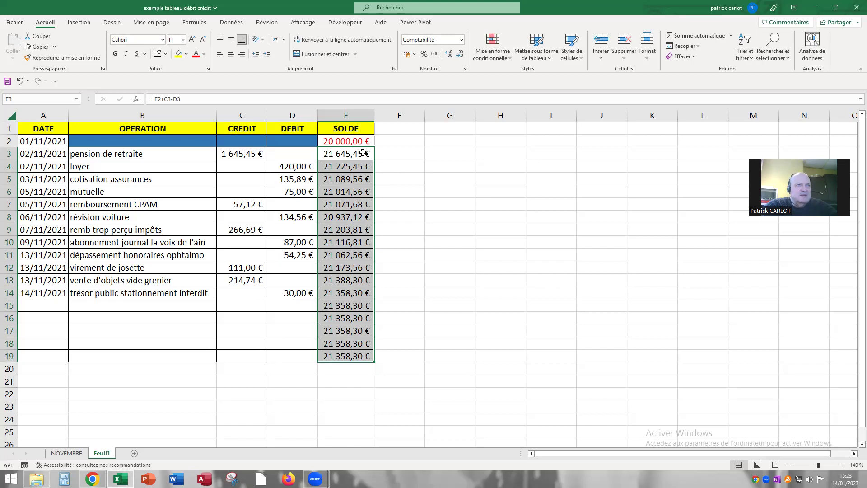
{"action": "left_click", "coordinate": [335, 152]}
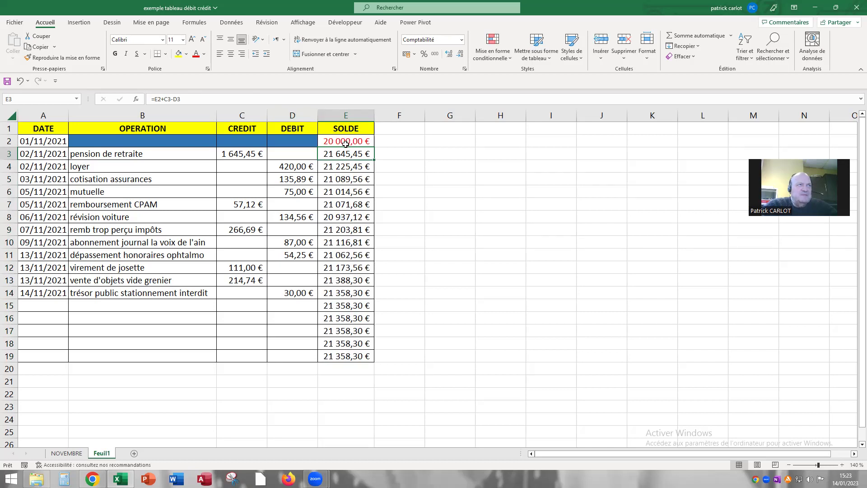
{"action": "left_click", "coordinate": [252, 167]}
{"action": "left_click", "coordinate": [296, 168]}
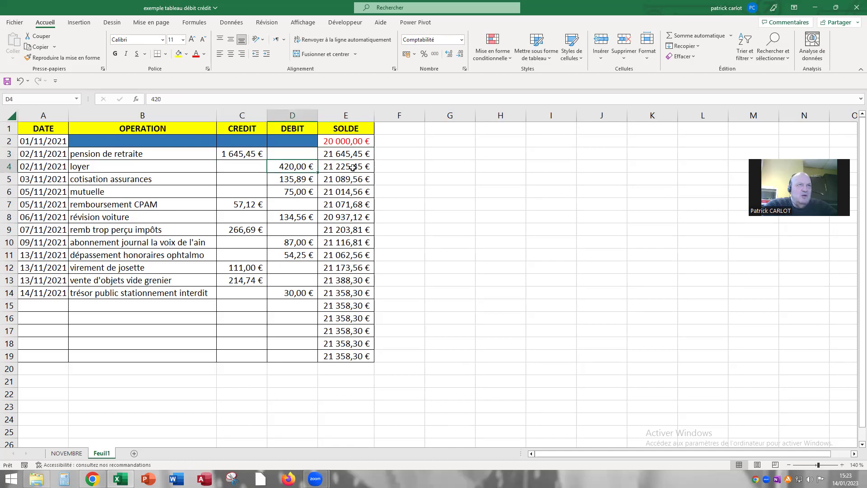
{"action": "left_click", "coordinate": [350, 168]}
{"action": "left_click", "coordinate": [346, 178]}
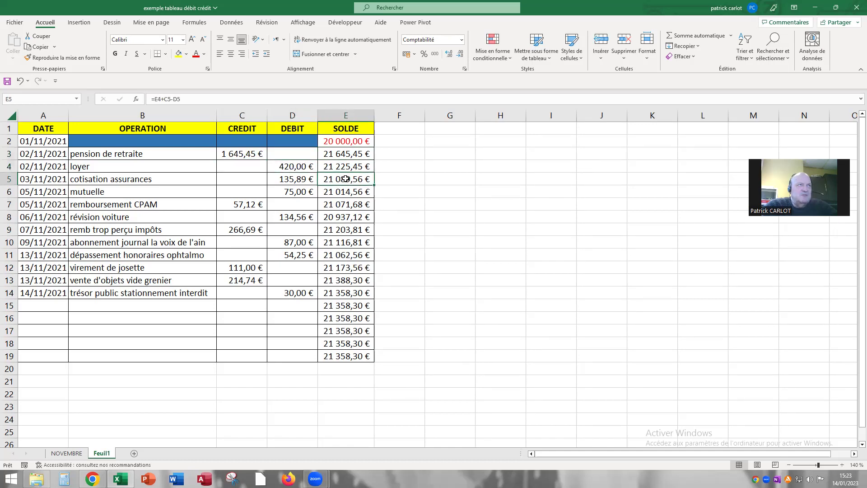
{"action": "left_click", "coordinate": [342, 193]}
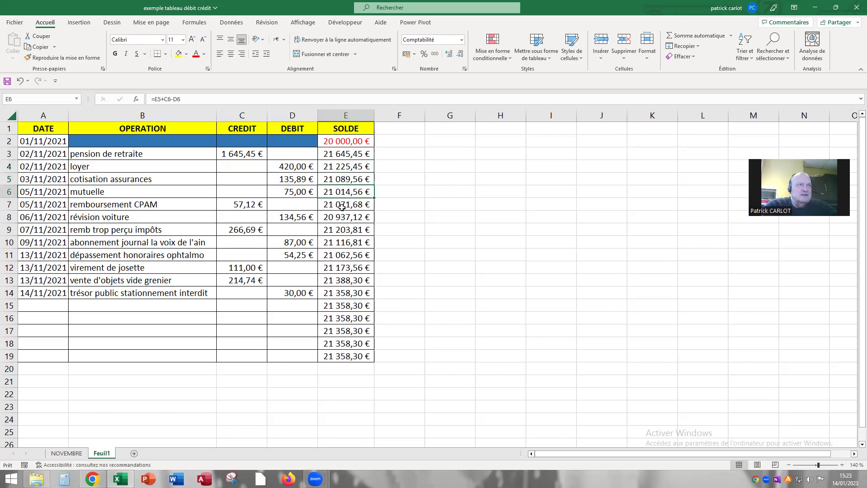
{"action": "left_click", "coordinate": [422, 200]}
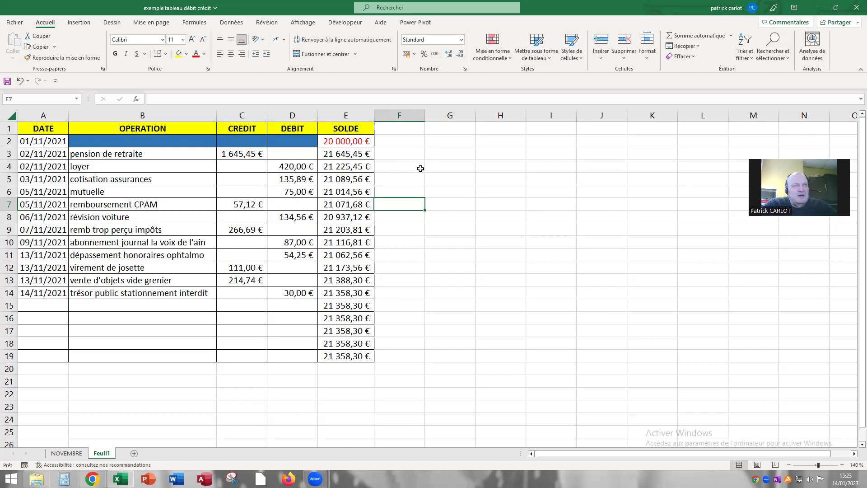
Step: Enable filters on the table's header row A1:E1, from DATE to SOLDE
{"action": "left_click", "coordinate": [292, 115]}
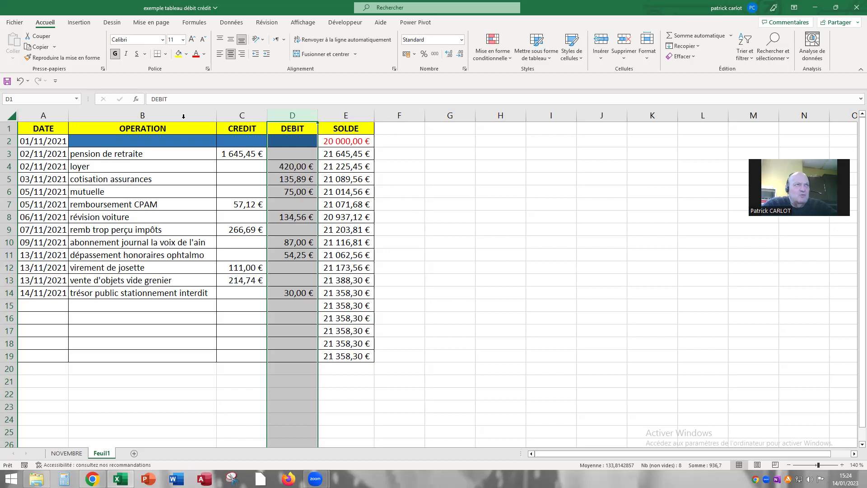
{"action": "left_click", "coordinate": [430, 198]}
{"action": "left_click_drag", "start_coordinate": [51, 130], "coordinate": [334, 123]}
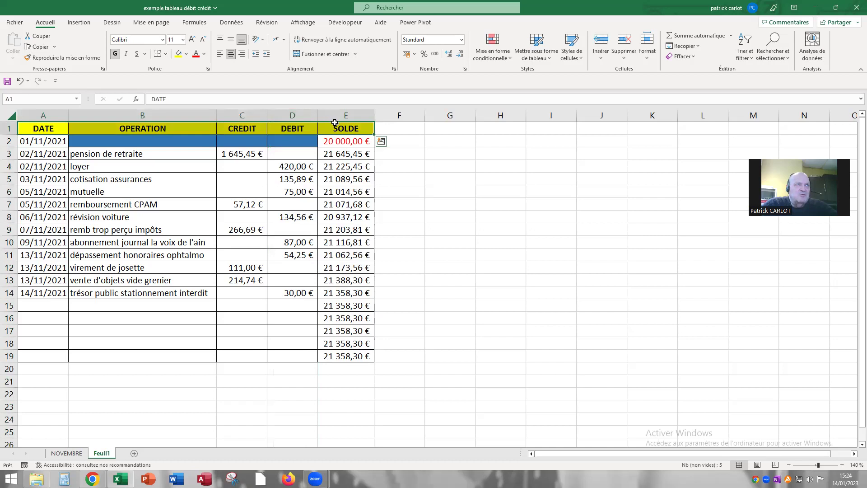
{"action": "left_click", "coordinate": [231, 22]}
{"action": "left_click", "coordinate": [433, 43]}
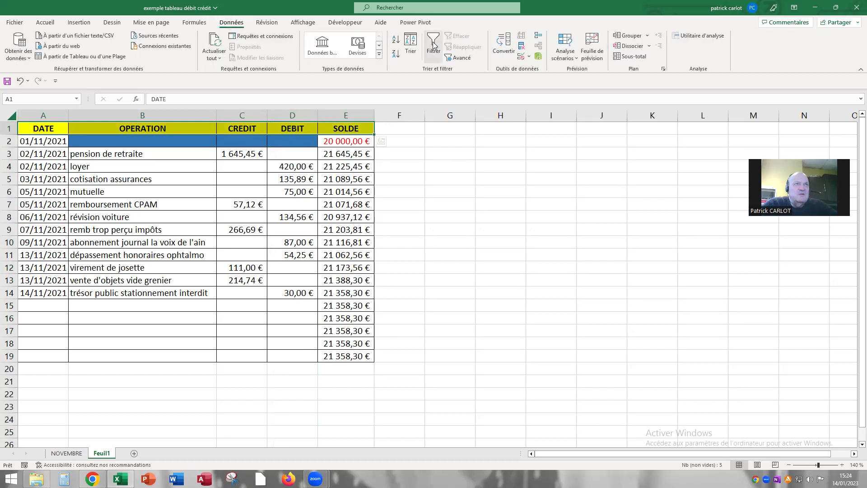
{"action": "left_click", "coordinate": [429, 179]}
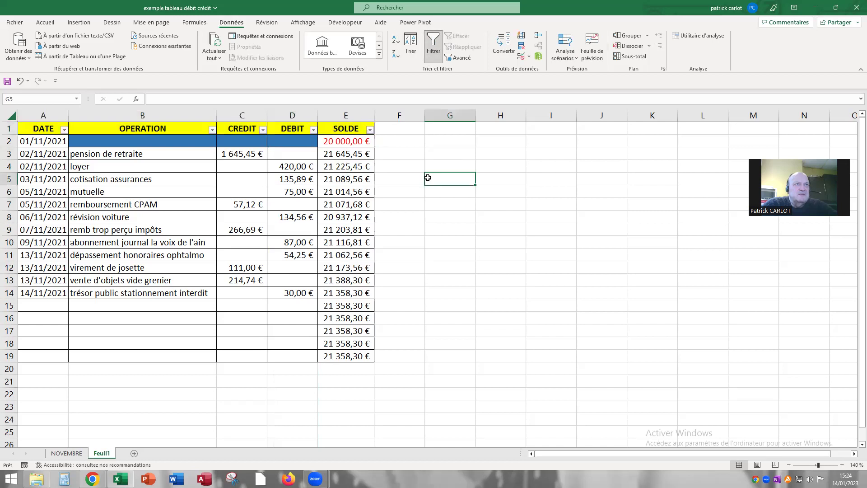
Step: Filter the DEBIT column to amounts greater than or equal to 75 and less than or equal to 150
{"action": "left_click", "coordinate": [312, 130]}
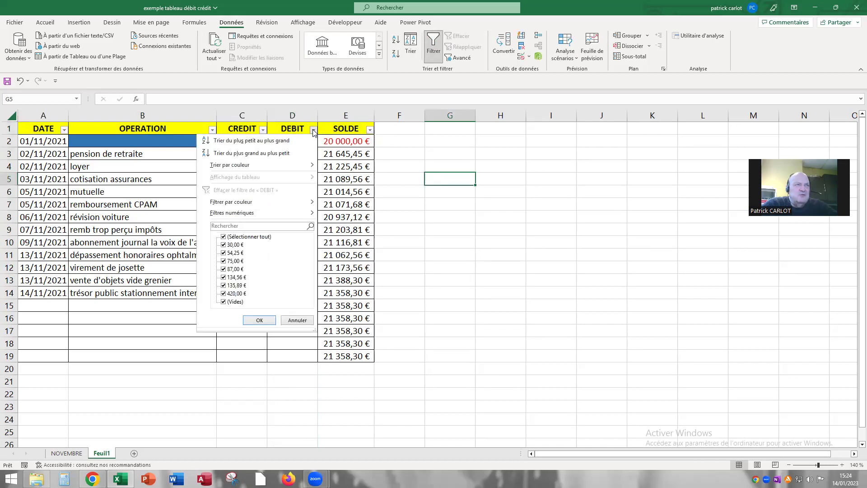
{"action": "mouse_move", "coordinate": [288, 214]}
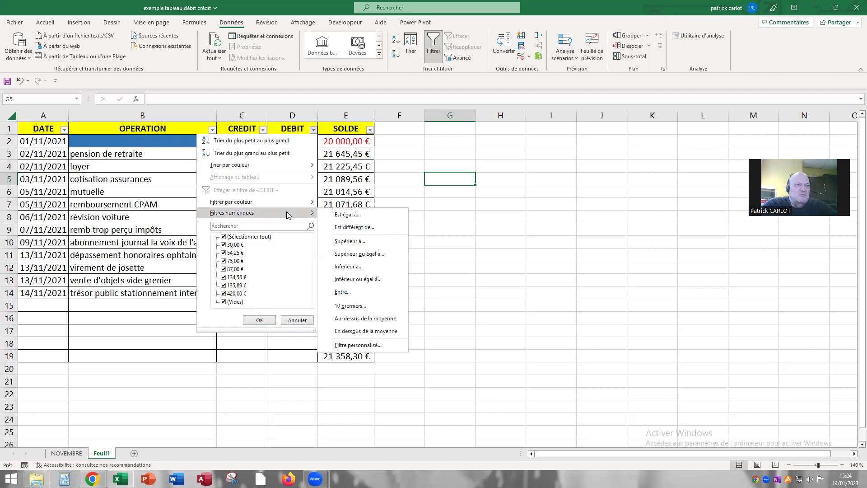
{"action": "left_click", "coordinate": [364, 292]}
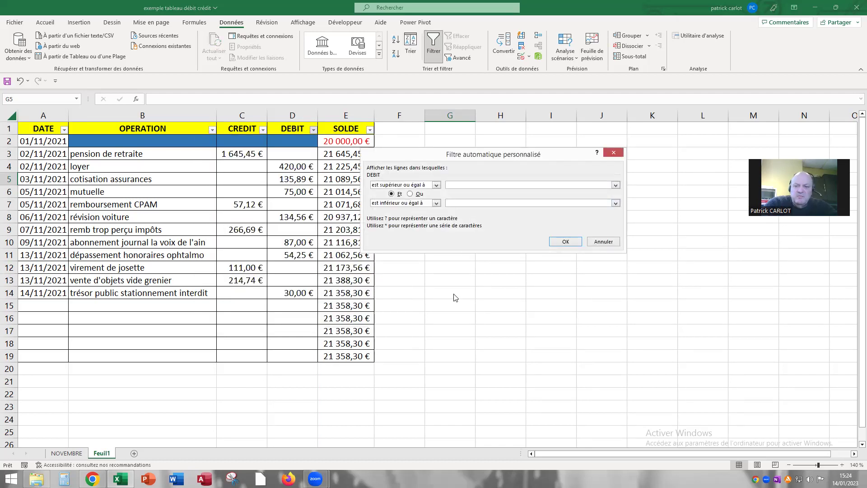
{"action": "left_click", "coordinate": [436, 185]}
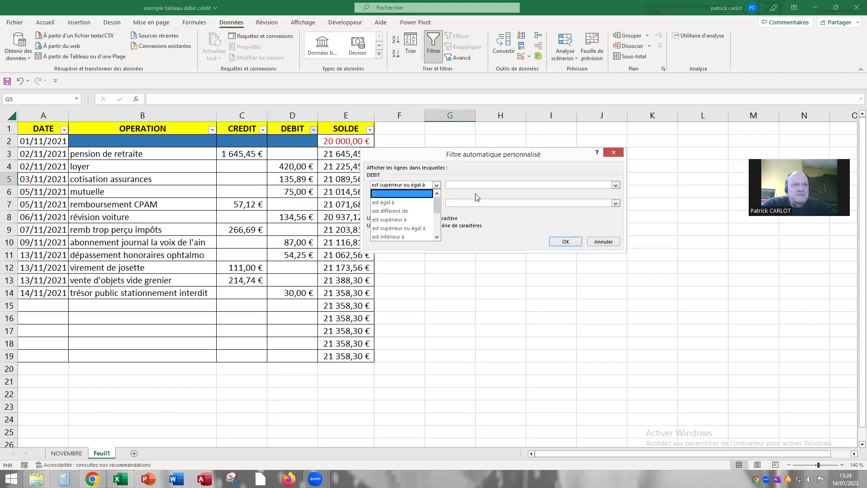
{"action": "left_click", "coordinate": [503, 231]}
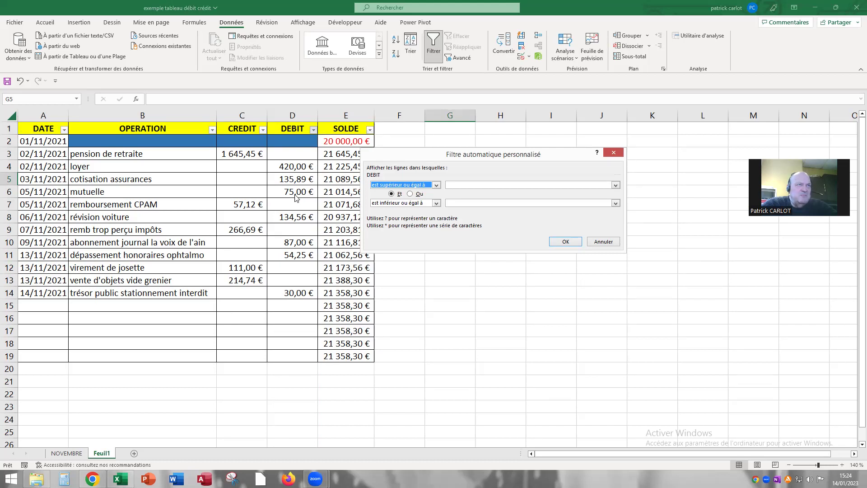
{"action": "left_click", "coordinate": [457, 184]}
{"action": "type", "text": "75"}
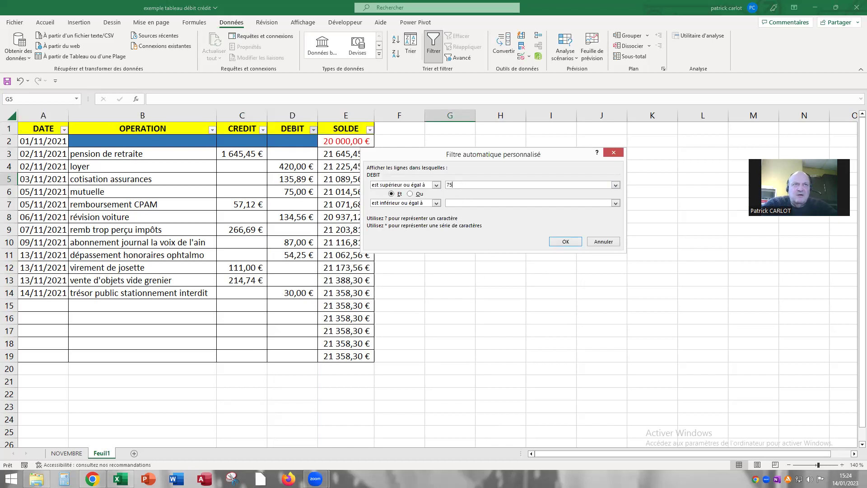
{"action": "left_click", "coordinate": [460, 202]}
{"action": "type", "text": "150"}
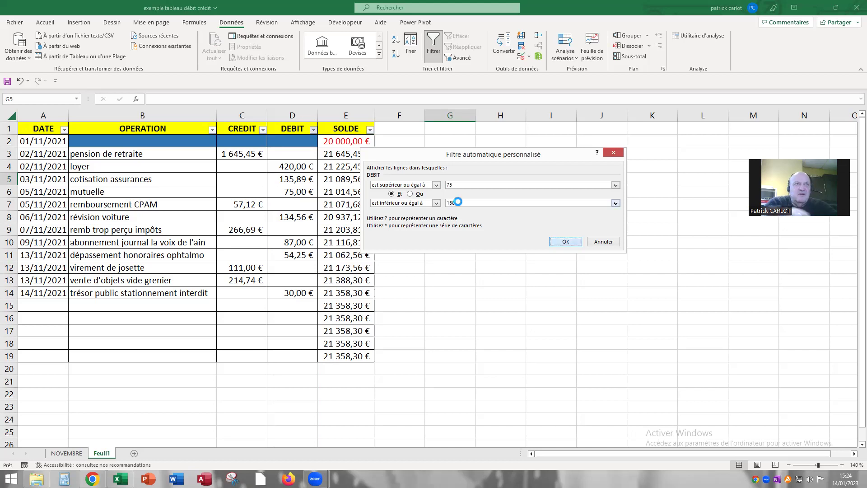
{"action": "left_click", "coordinate": [565, 241]}
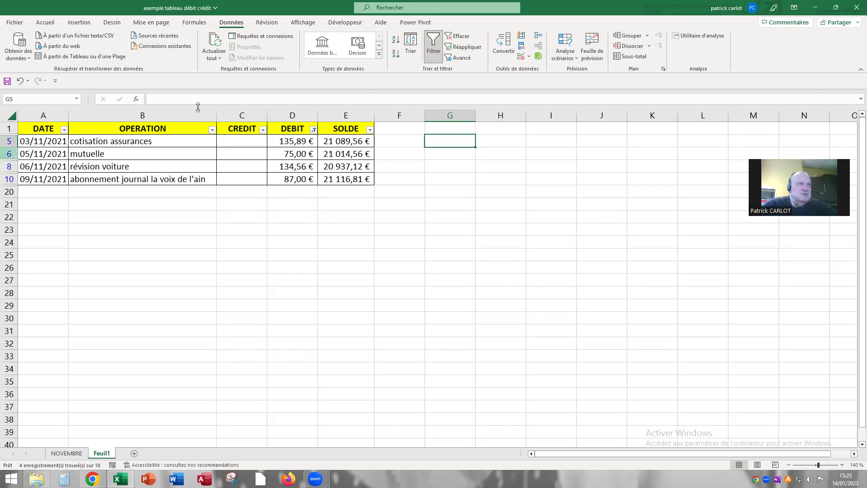
Step: Clear the number filter on the DEBIT column
{"action": "left_click", "coordinate": [313, 129]}
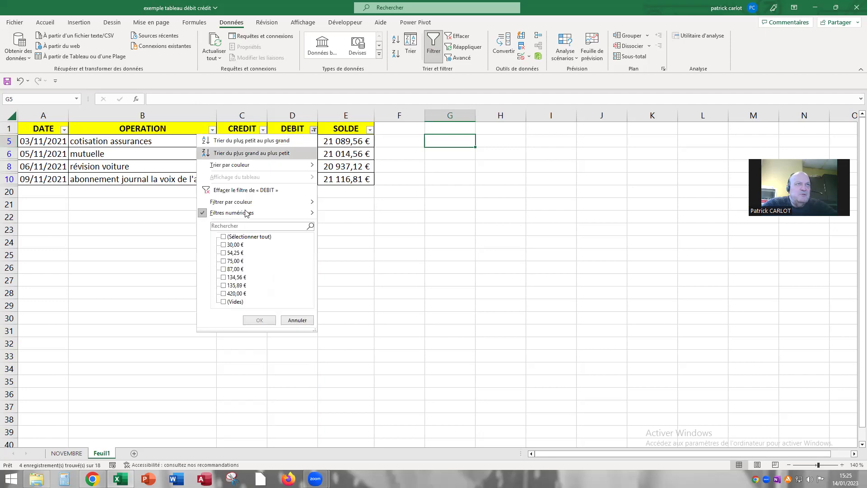
{"action": "left_click", "coordinate": [276, 190]}
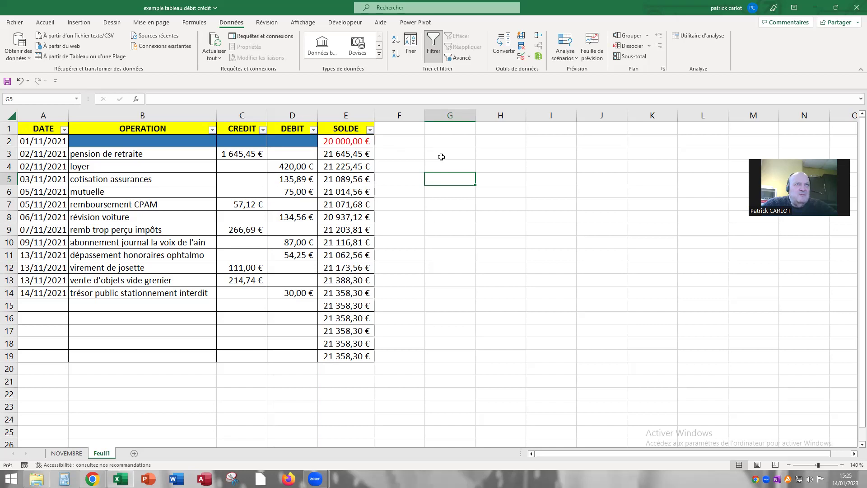
Step: Widen column G and enter the heading "SI combiné avec ET" in cell G1
{"action": "left_click_drag", "start_coordinate": [475, 114], "coordinate": [536, 116]}
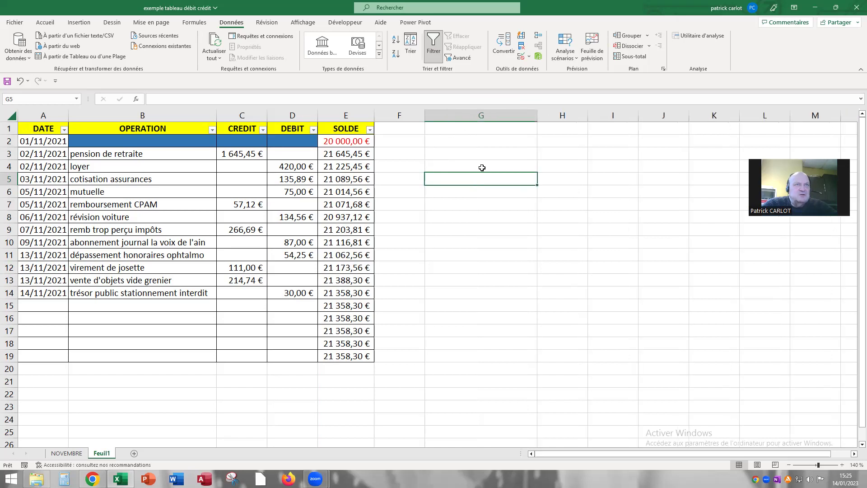
{"action": "left_click", "coordinate": [456, 129]}
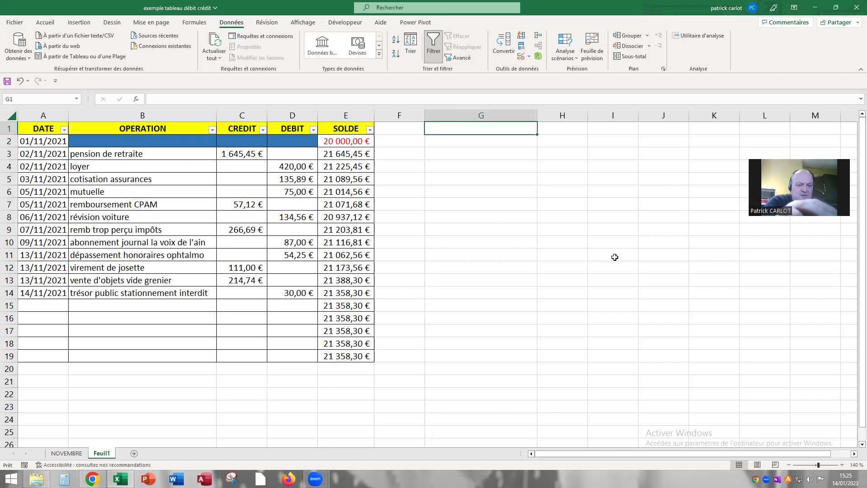
{"action": "type", "text": "SI c"}
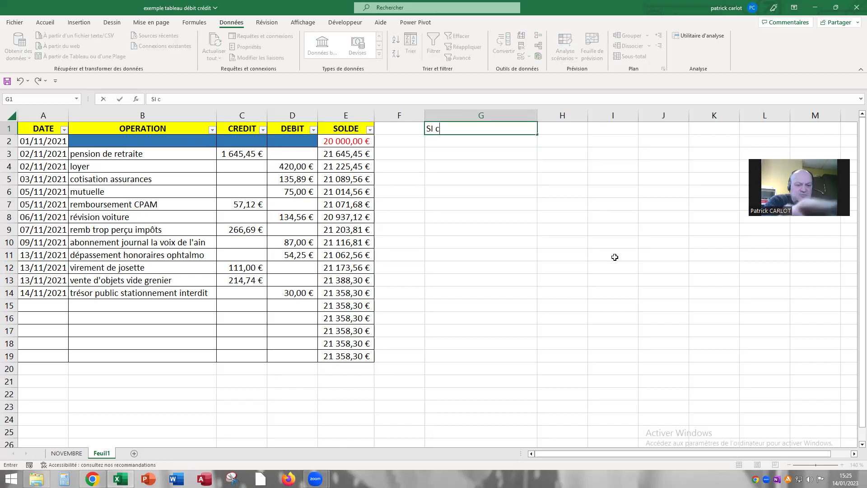
{"action": "type", "text": "ombiné"}
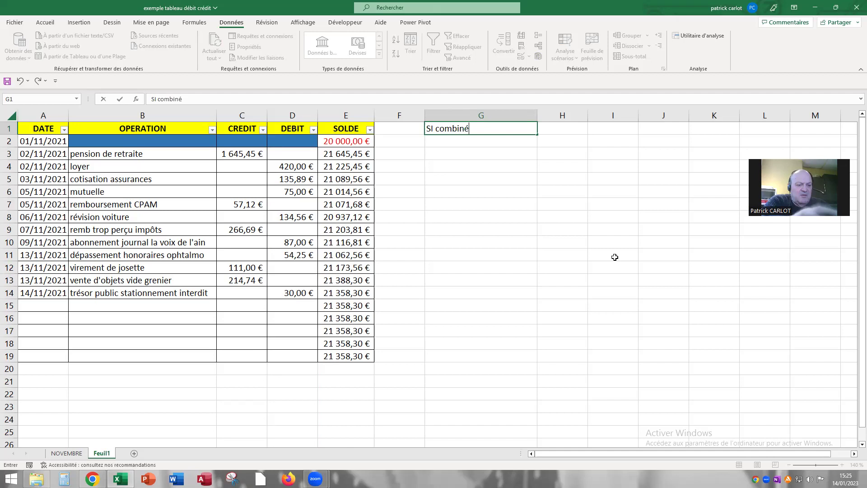
{"action": "type", "text": " avec ET"}
{"action": "key", "text": "Return"}
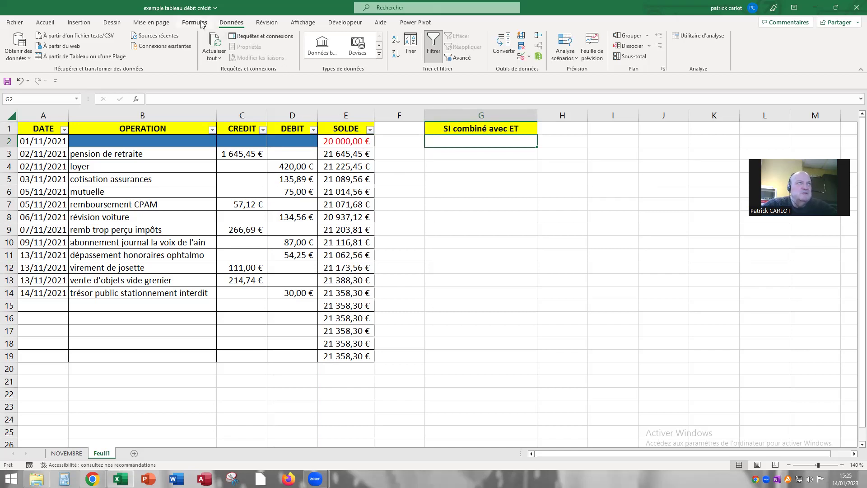
Step: Turn off the filters on the table's header row
{"action": "left_click", "coordinate": [437, 48]}
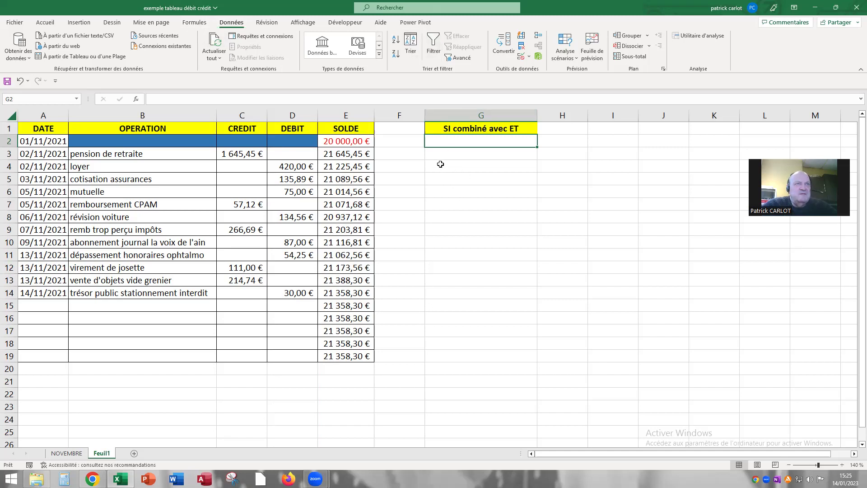
Step: Apply all borders to cells G3:G19 under the "SI combiné avec ET" heading
{"action": "left_click_drag", "start_coordinate": [445, 154], "coordinate": [443, 352]}
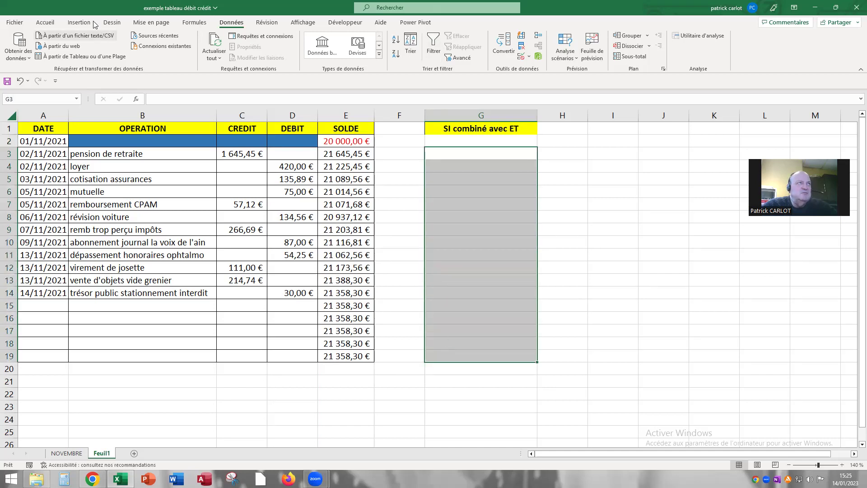
{"action": "left_click", "coordinate": [45, 23]}
{"action": "left_click", "coordinate": [165, 54]}
{"action": "left_click", "coordinate": [173, 144]}
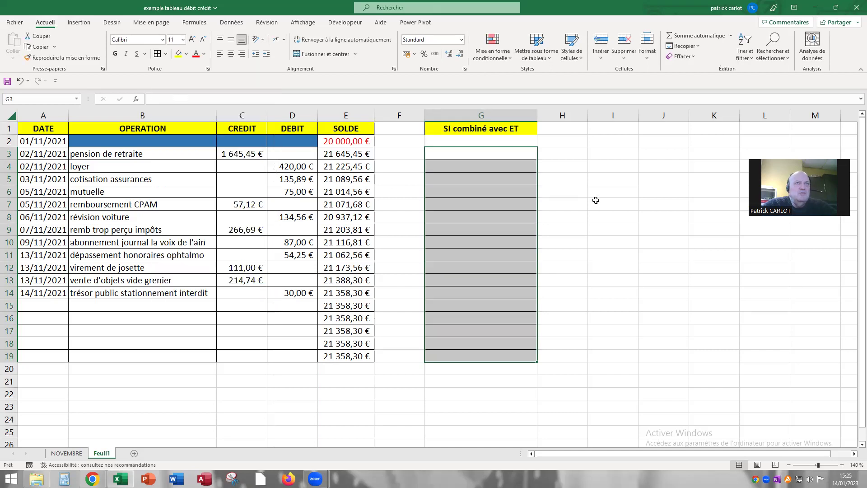
{"action": "left_click", "coordinate": [588, 204]}
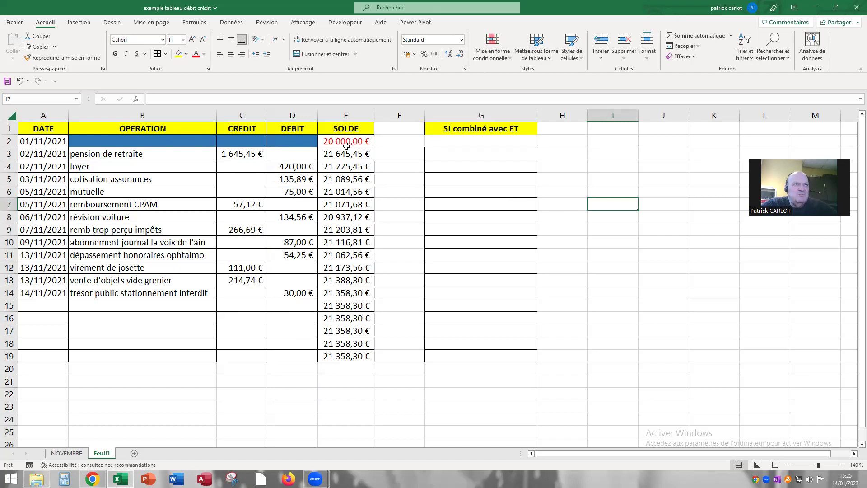
Step: Copy the blue cell formatting of D2 onto cell G2
{"action": "left_click", "coordinate": [281, 141]}
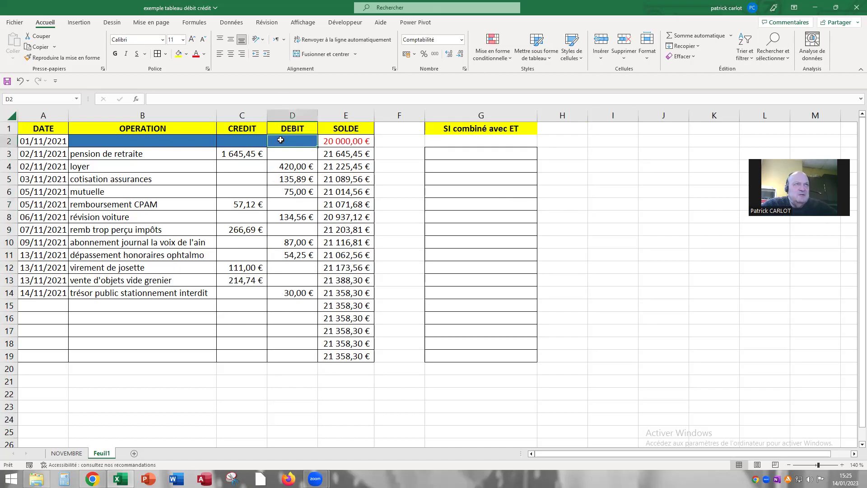
{"action": "left_click", "coordinate": [67, 58]}
{"action": "left_click", "coordinate": [451, 141]}
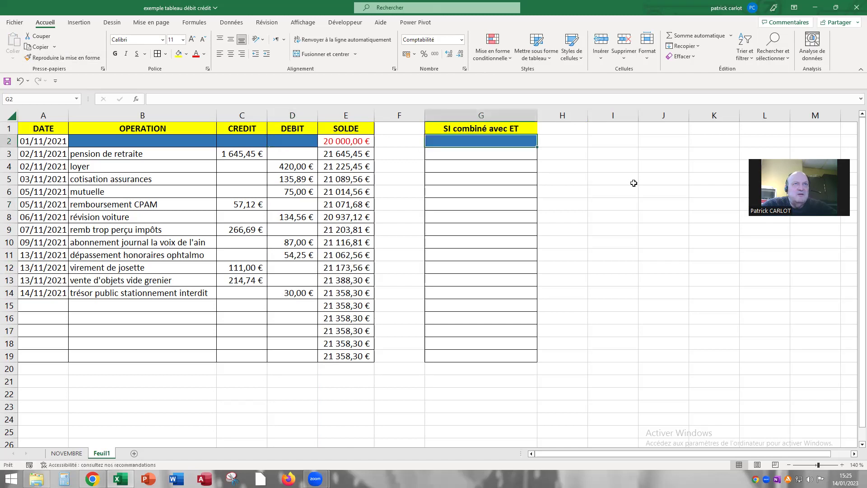
Step: Begin a formula in cell G3 with the SI function and nest the ET function as its logical test
{"action": "left_click_drag", "start_coordinate": [632, 181], "coordinate": [625, 194]}
{"action": "left_click", "coordinate": [454, 156]}
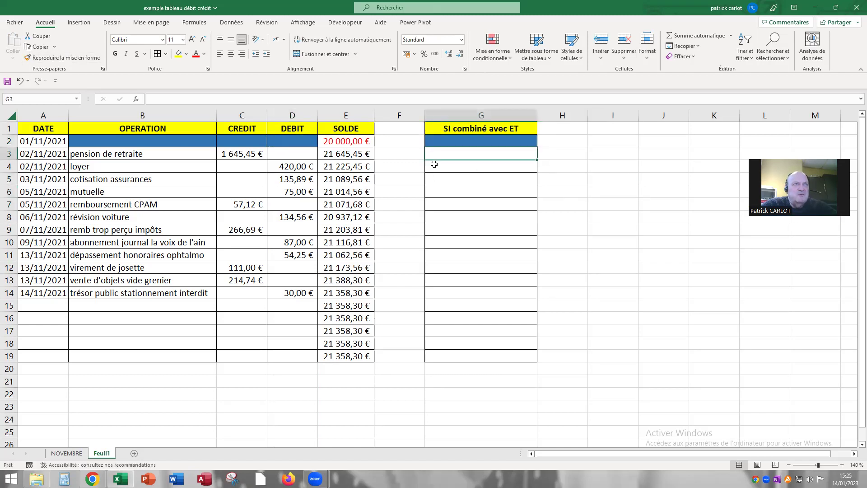
{"action": "left_click", "coordinate": [155, 99]}
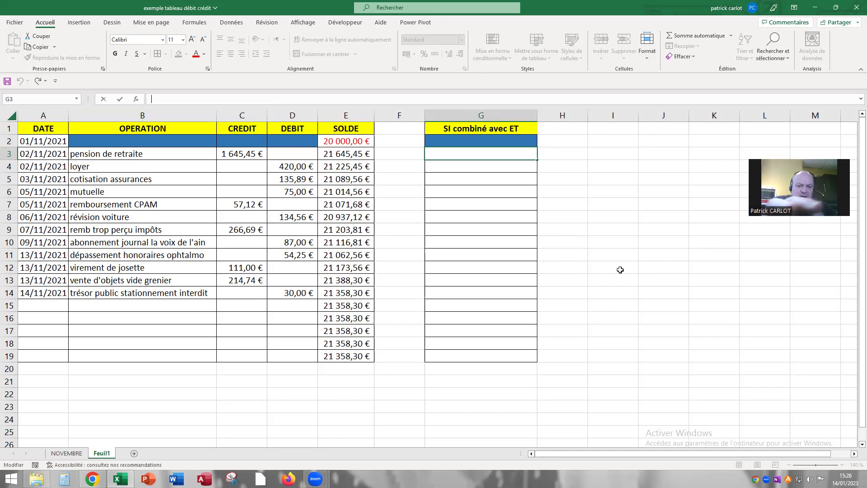
{"action": "type", "text": "="}
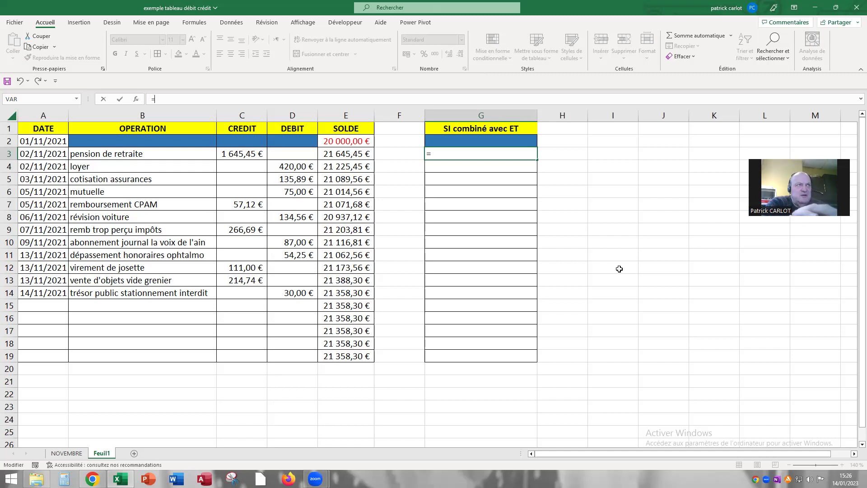
{"action": "type", "text": "si"}
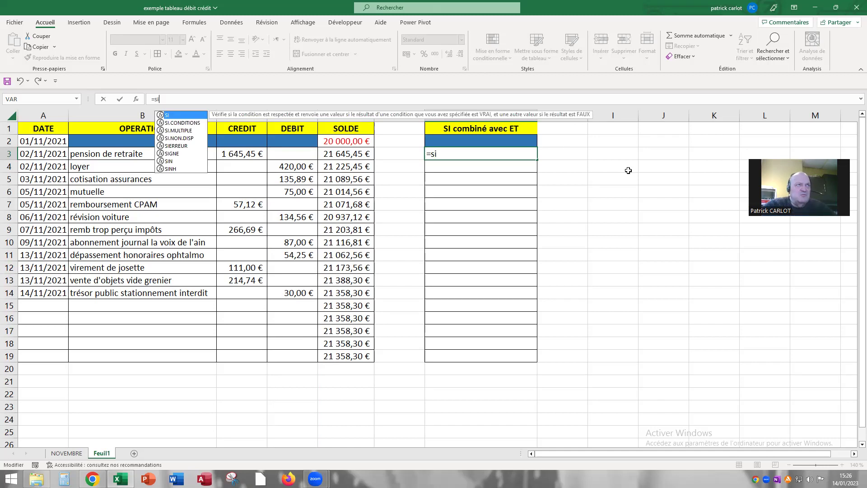
{"action": "double_click", "coordinate": [176, 115]}
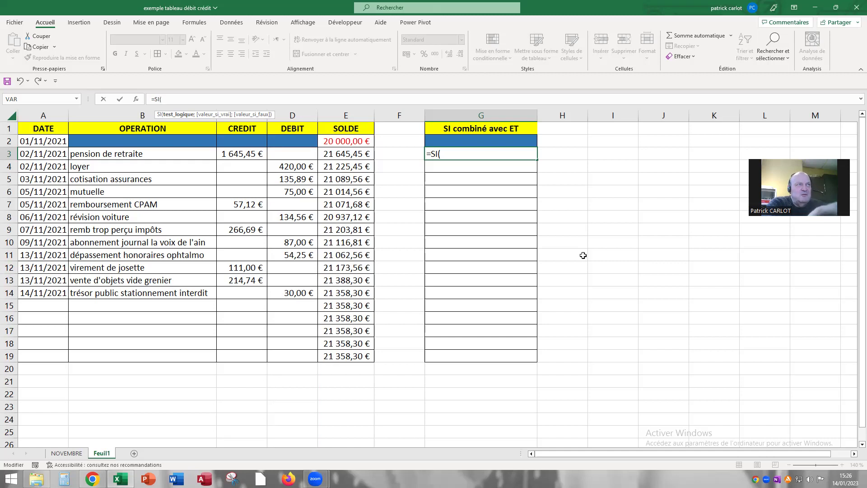
{"action": "type", "text": "et"}
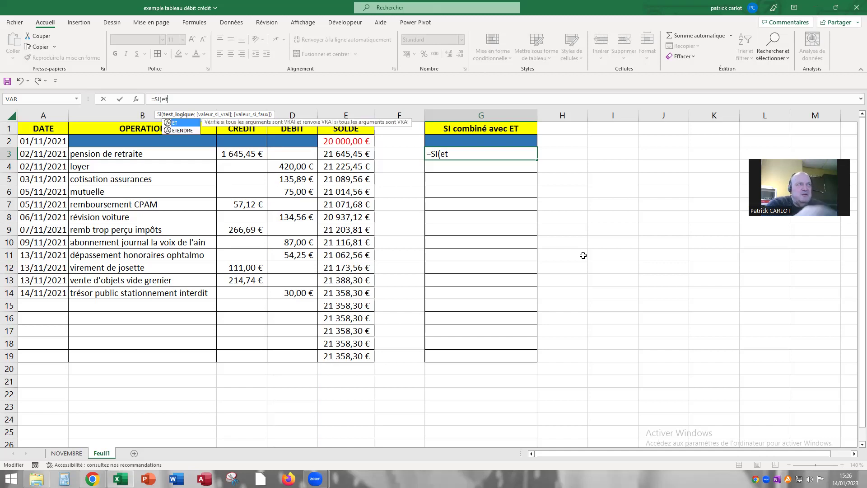
{"action": "double_click", "coordinate": [186, 123]}
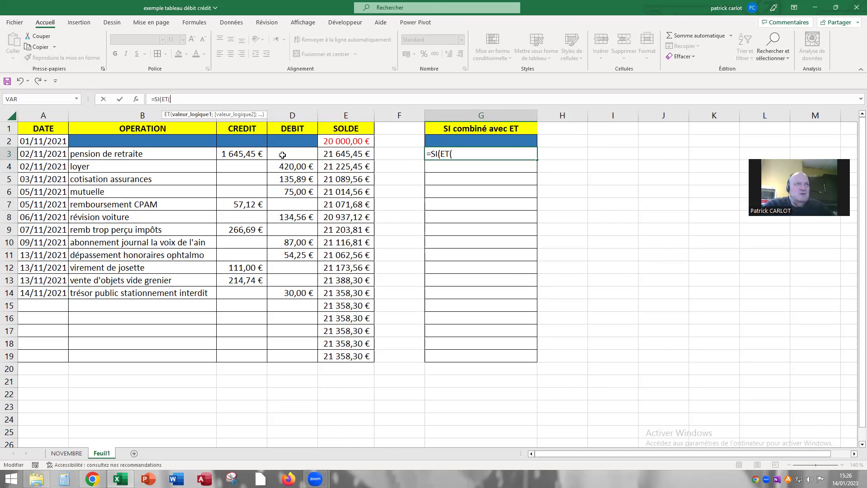
Step: Enter D3<=75 as the first ET condition and begin the second condition with D3>=
{"action": "left_click", "coordinate": [274, 154]}
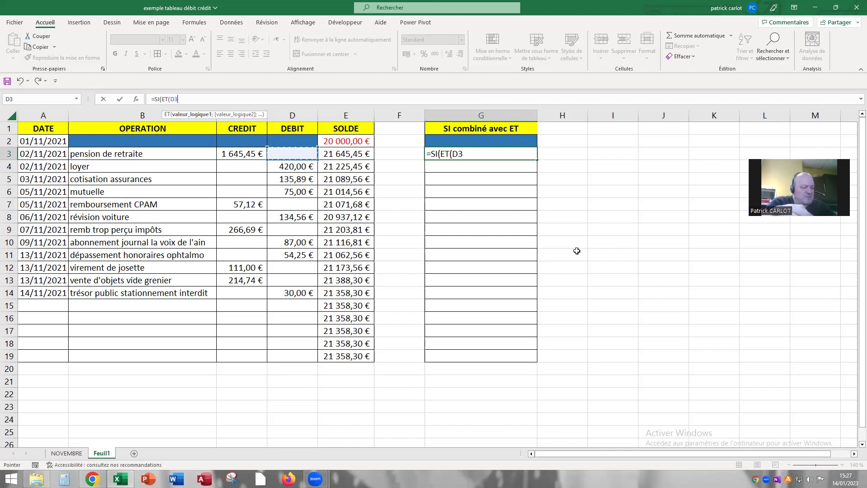
{"action": "type", "text": "<"}
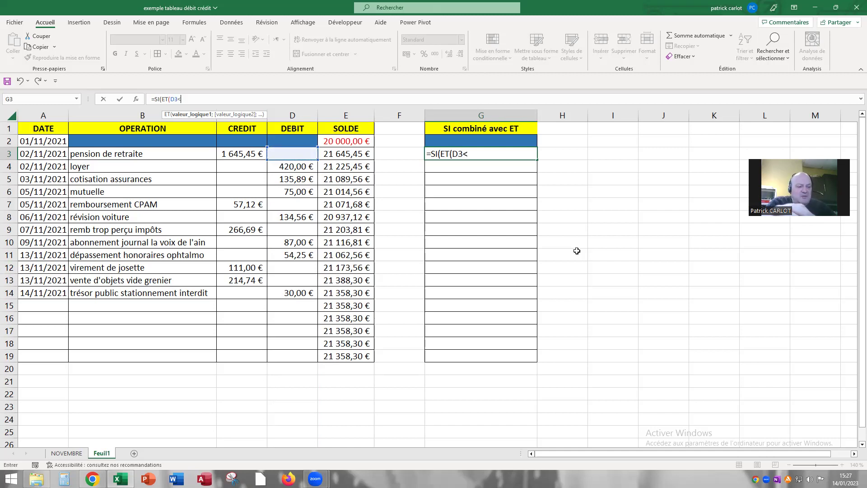
{"action": "type", "text": "="}
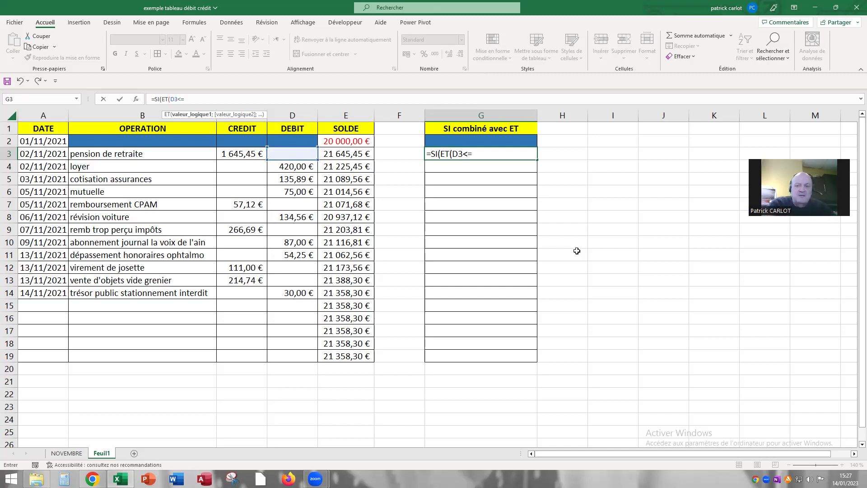
{"action": "type", "text": "75"}
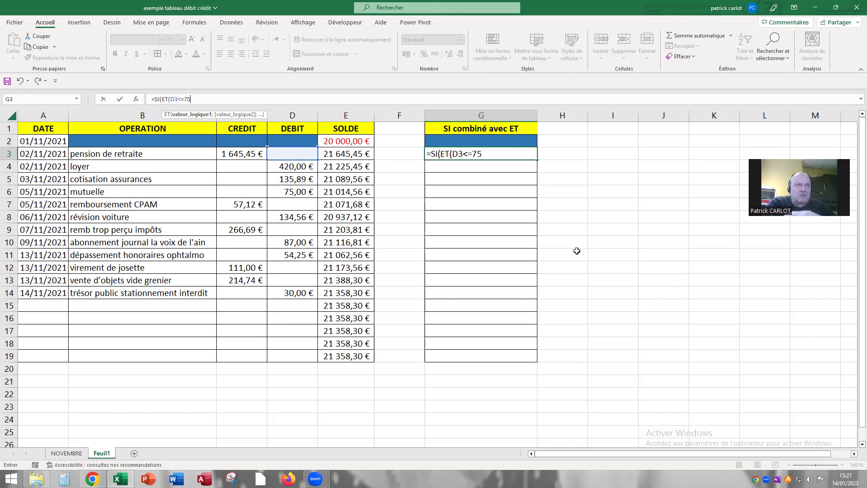
{"action": "type", "text": ";"}
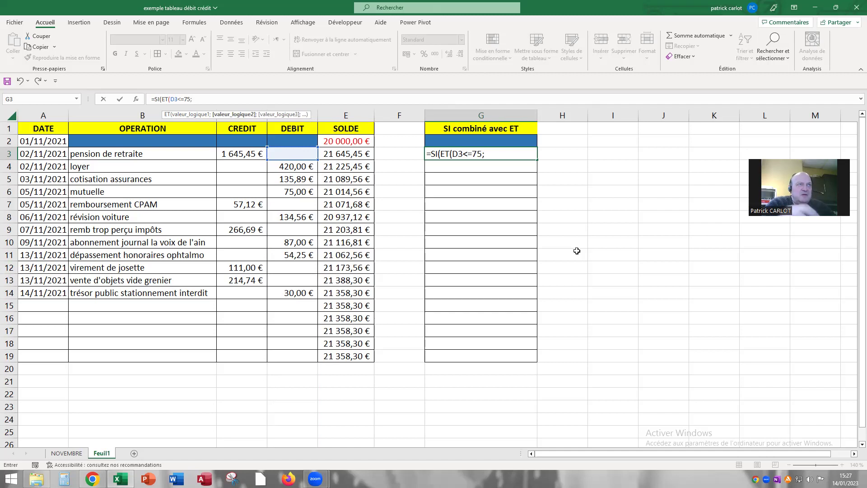
{"action": "left_click", "coordinate": [287, 153]}
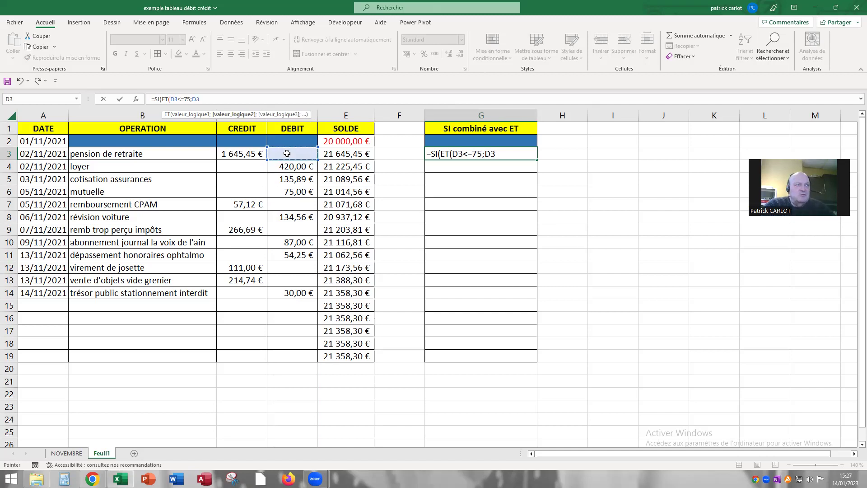
{"action": "type", "text": ">="}
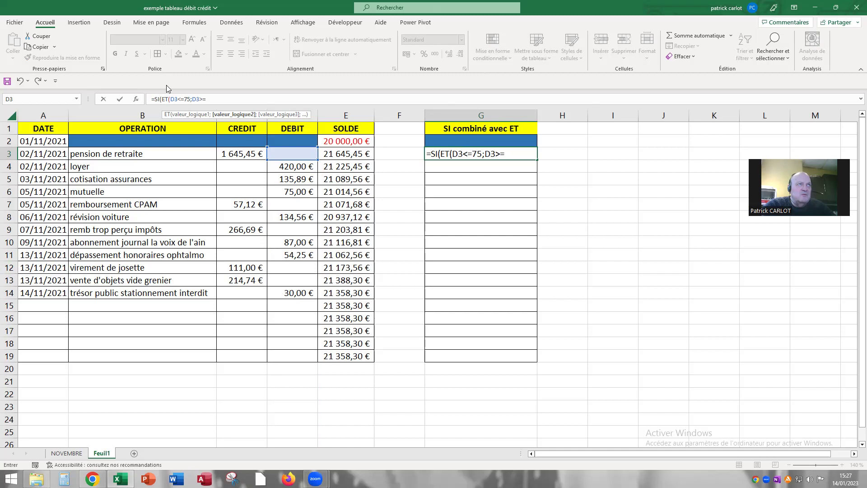
Step: Change the limit in the first ET condition to 150 and complete the second condition as D3>=75
{"action": "left_click", "coordinate": [189, 98]}
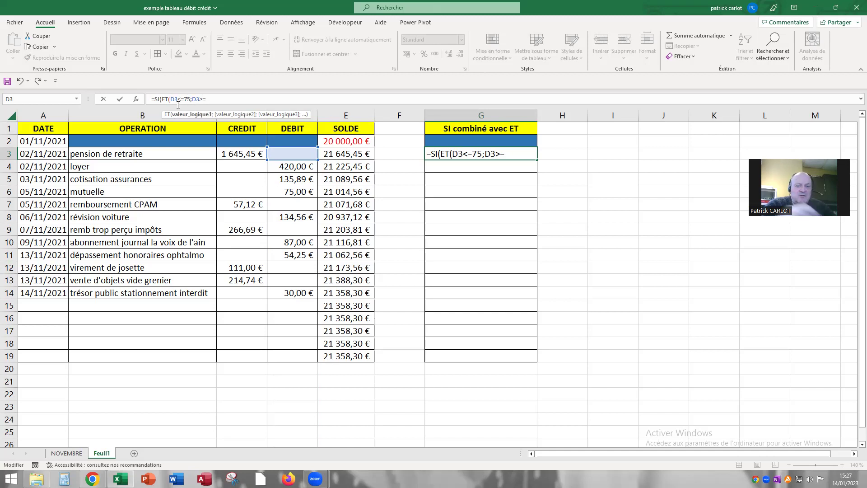
{"action": "key", "text": "BackSpace"}
{"action": "key", "text": "BackSpace"}
{"action": "type", "text": "150"}
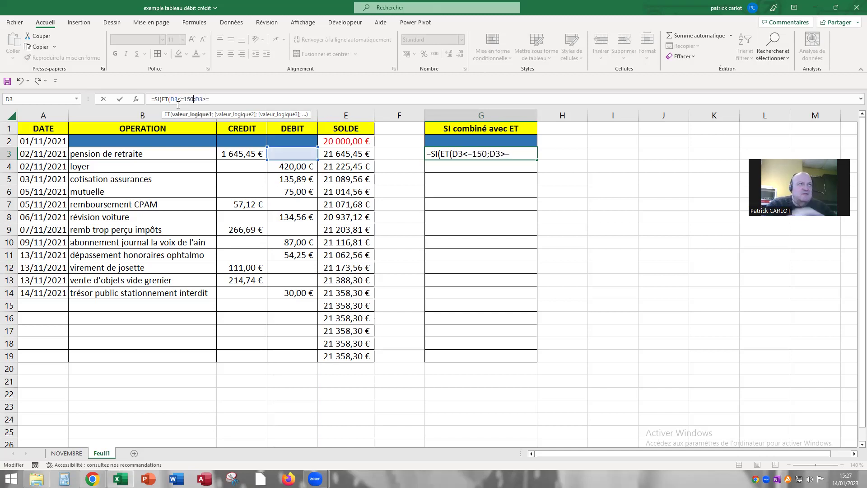
{"action": "left_click", "coordinate": [220, 99]}
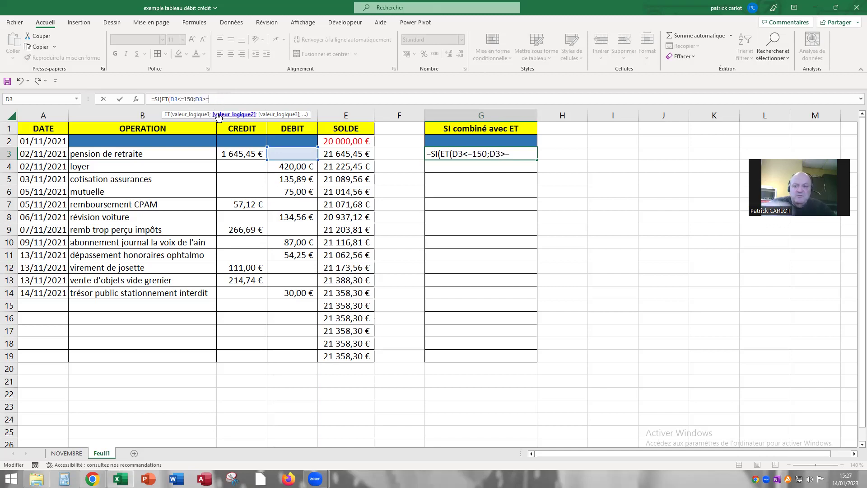
{"action": "type", "text": "75"}
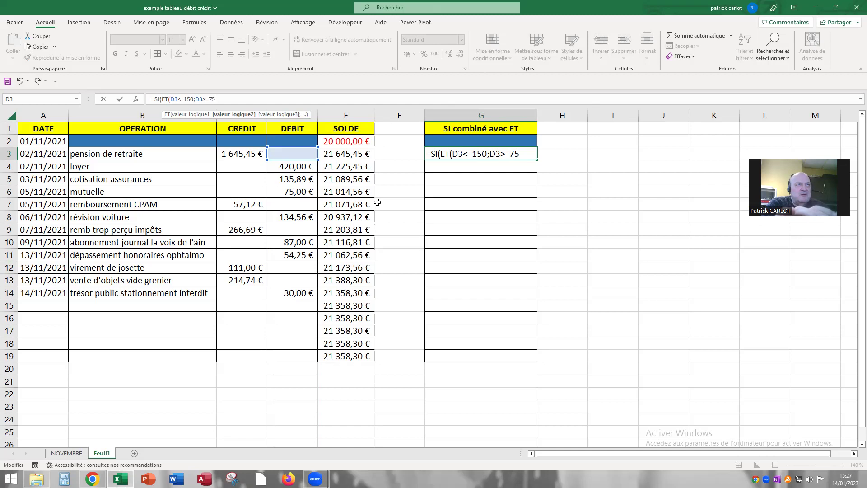
Step: Close the ET test, set D3 as the value if true and "" as the value if false, and validate the G3 formula
{"action": "type", "text": ")"}
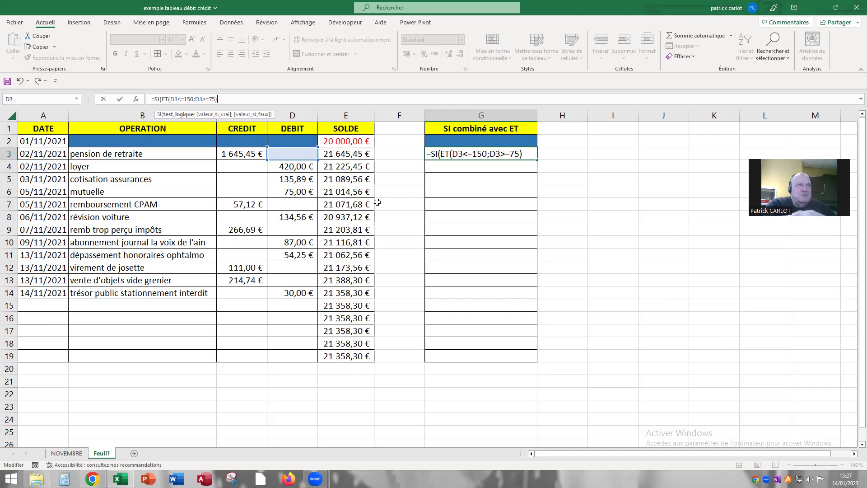
{"action": "type", "text": ";"}
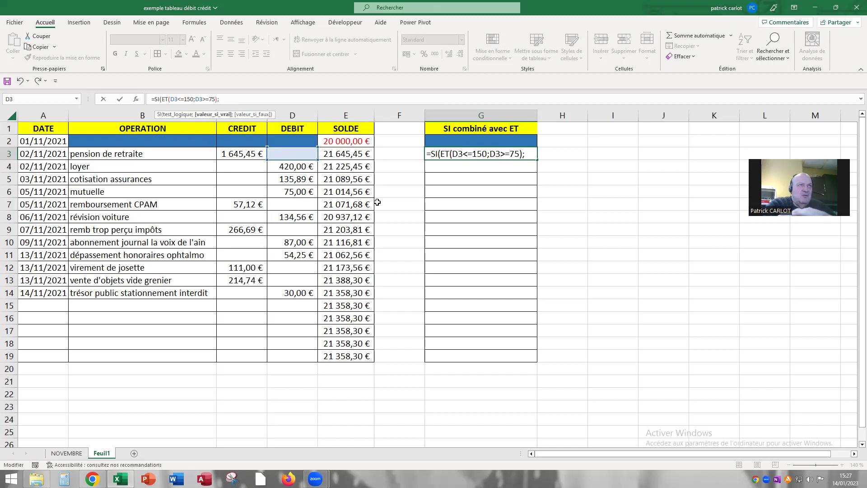
{"action": "left_click", "coordinate": [301, 154]}
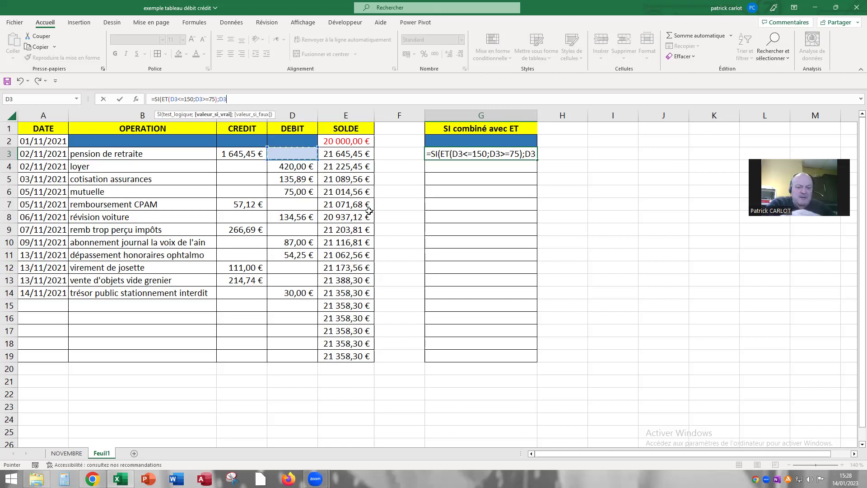
{"action": "type", "text": ";"}
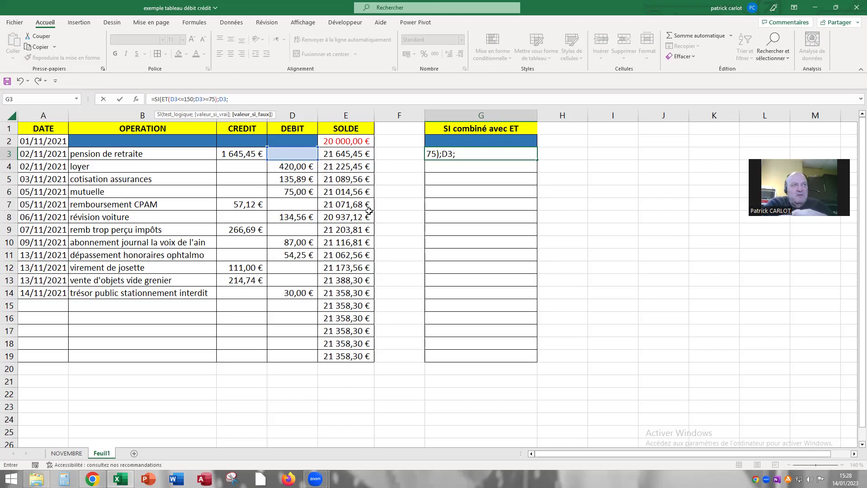
{"action": "type", "text": "\"\""}
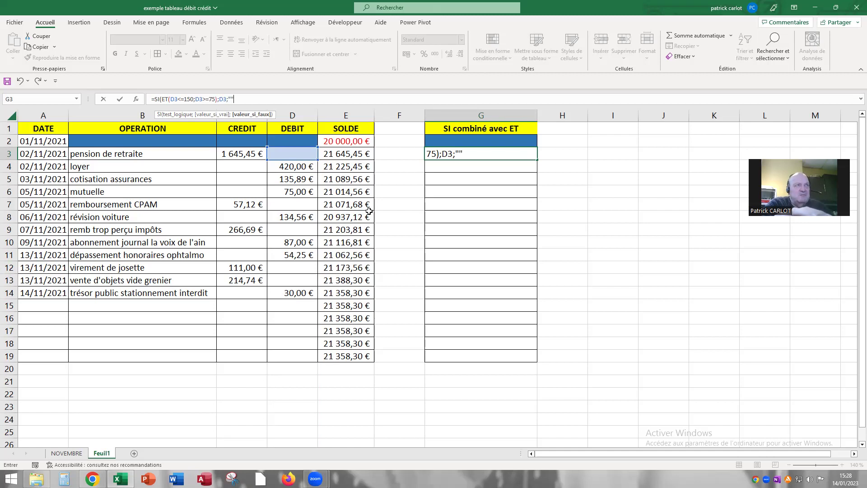
{"action": "type", "text": ")"}
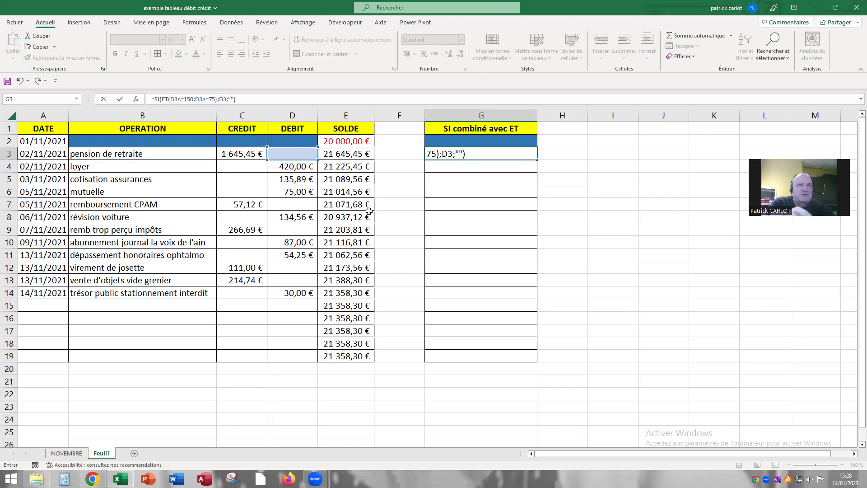
{"action": "key", "text": "Return"}
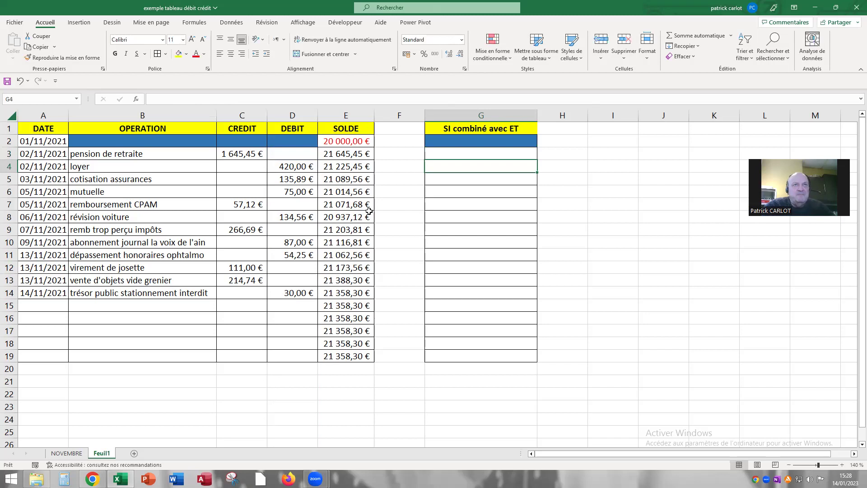
{"action": "left_click", "coordinate": [487, 148]}
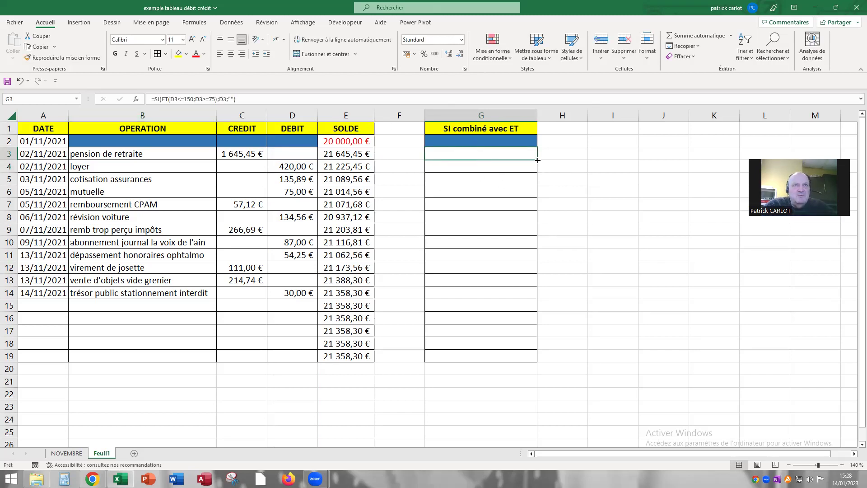
Step: Enter 0 in the empty DEBIT cells D3, D7, D9, D12 and D13
{"action": "left_click", "coordinate": [290, 153]}
{"action": "type", "text": "0"}
{"action": "key", "text": "Return"}
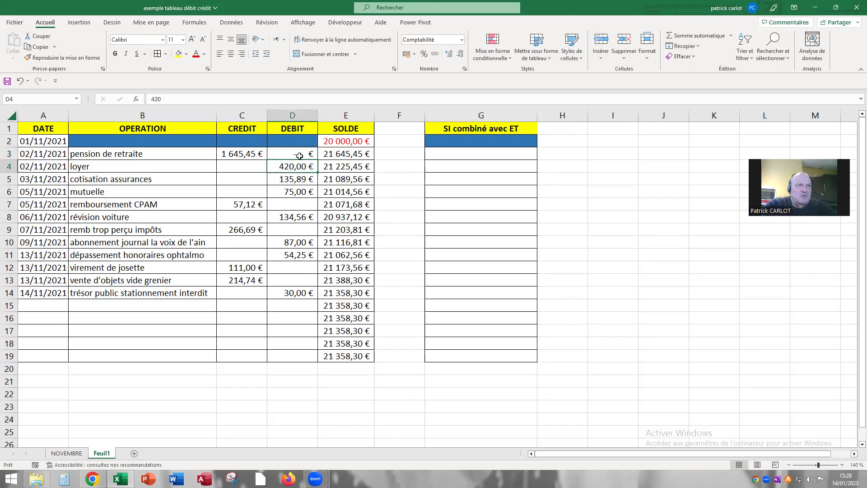
{"action": "left_click", "coordinate": [293, 205]}
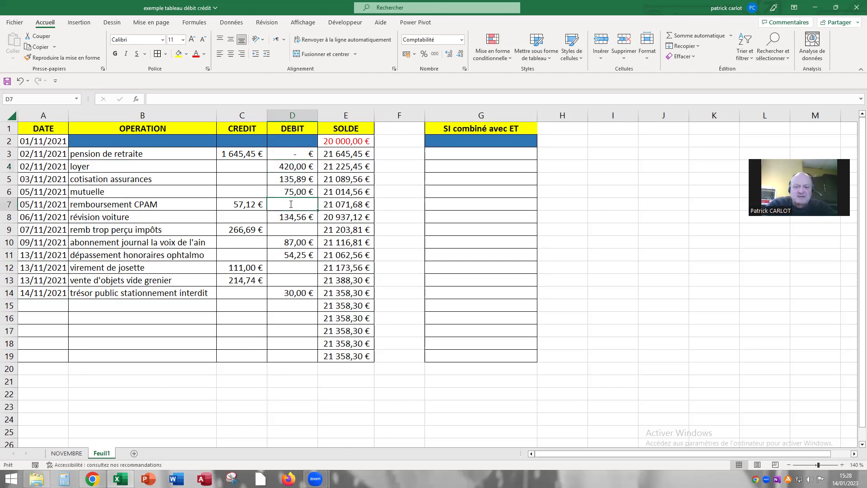
{"action": "type", "text": "0"}
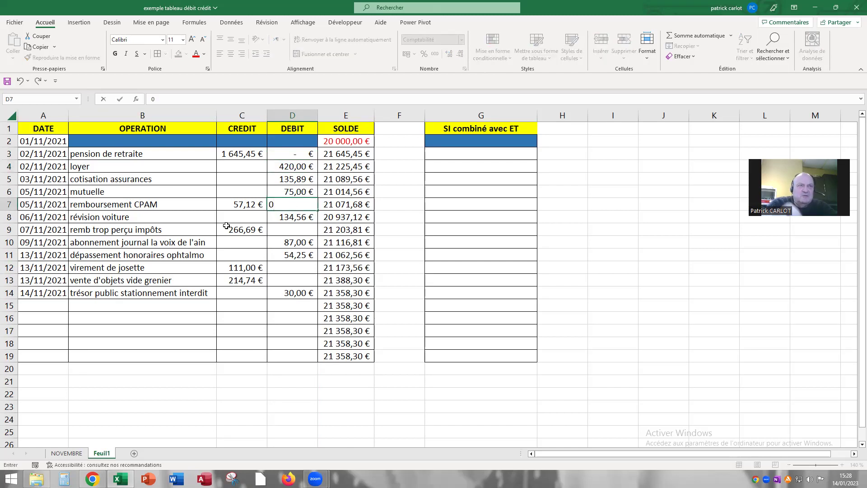
{"action": "key", "text": "Return"}
{"action": "left_click", "coordinate": [291, 231]}
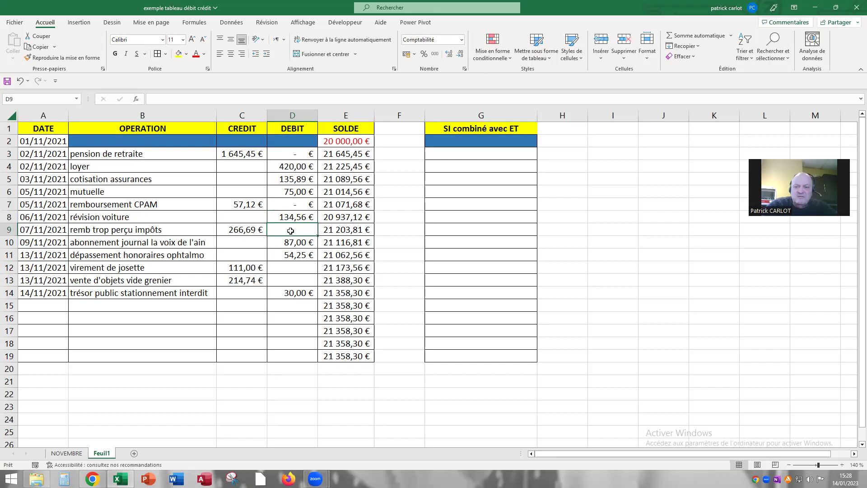
{"action": "type", "text": "0"}
{"action": "key", "text": "Return"}
{"action": "left_click", "coordinate": [284, 269]}
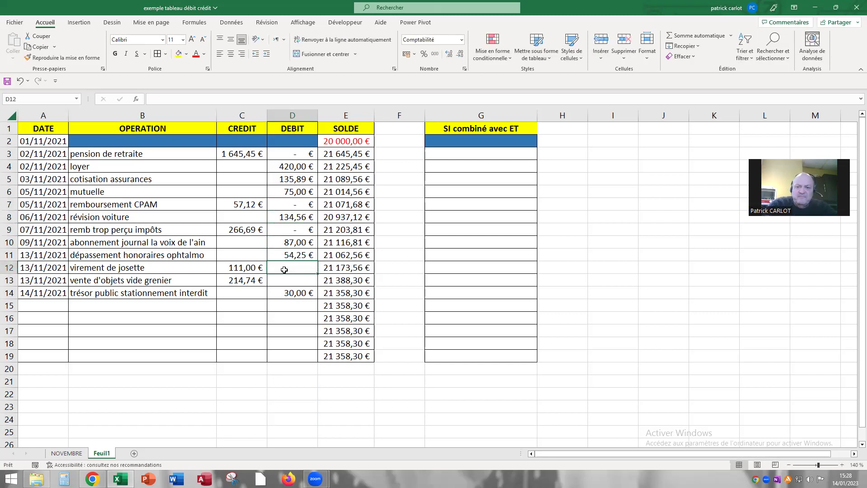
{"action": "type", "text": "0"}
{"action": "key", "text": "Return"}
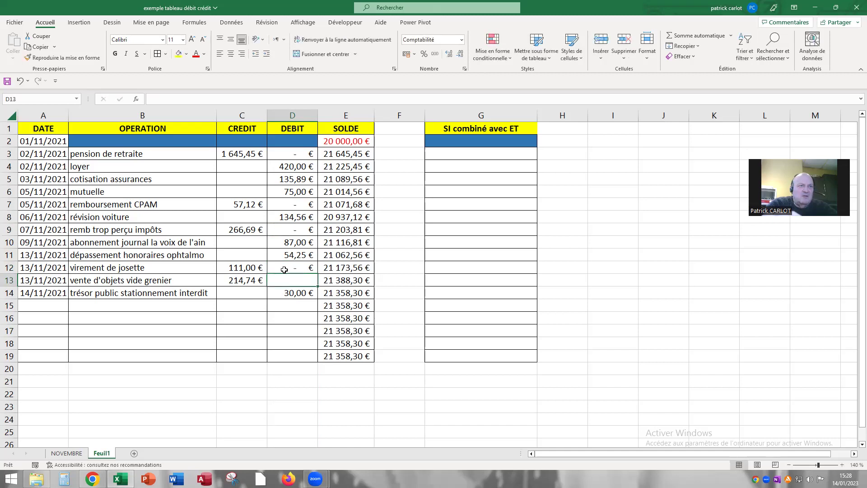
{"action": "type", "text": "0"}
{"action": "key", "text": "Return"}
Step: Enter 0 in DEBIT cell D15 and copy it down to D19 to fill the remaining empty rows
{"action": "key", "text": "Return"}
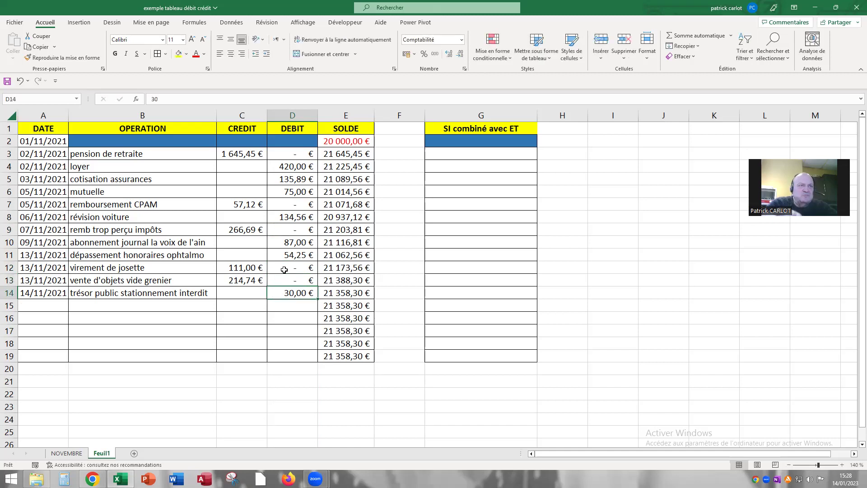
{"action": "type", "text": "0"}
{"action": "key", "text": "Return"}
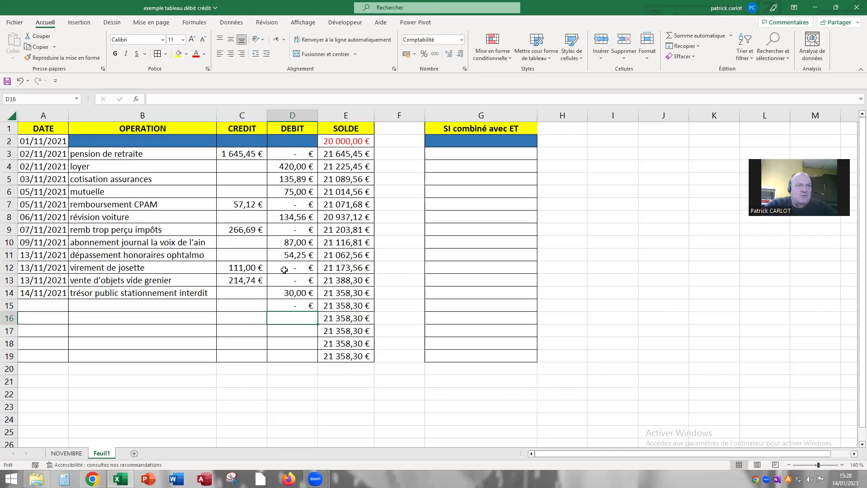
{"action": "left_click", "coordinate": [308, 307]}
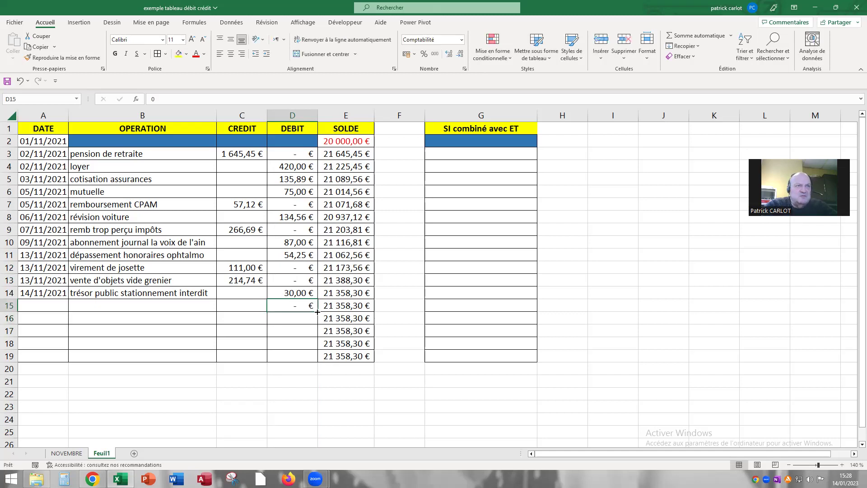
{"action": "left_click_drag", "start_coordinate": [319, 312], "coordinate": [319, 359]}
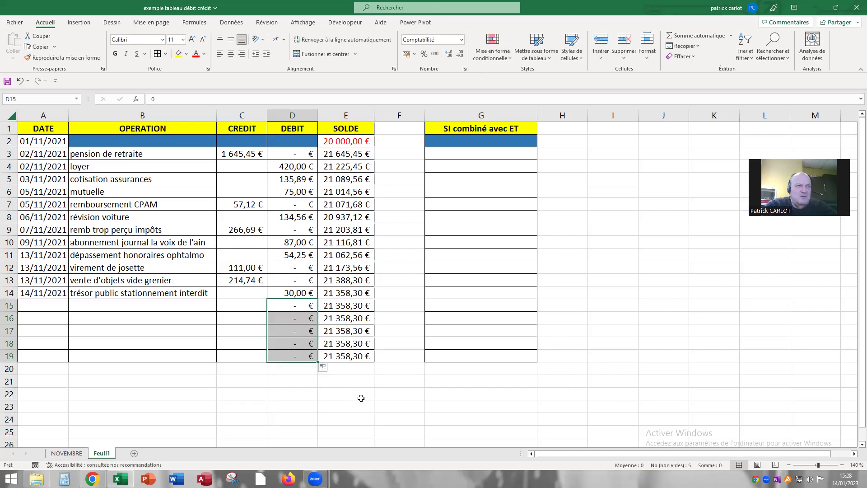
{"action": "left_click", "coordinate": [397, 332]}
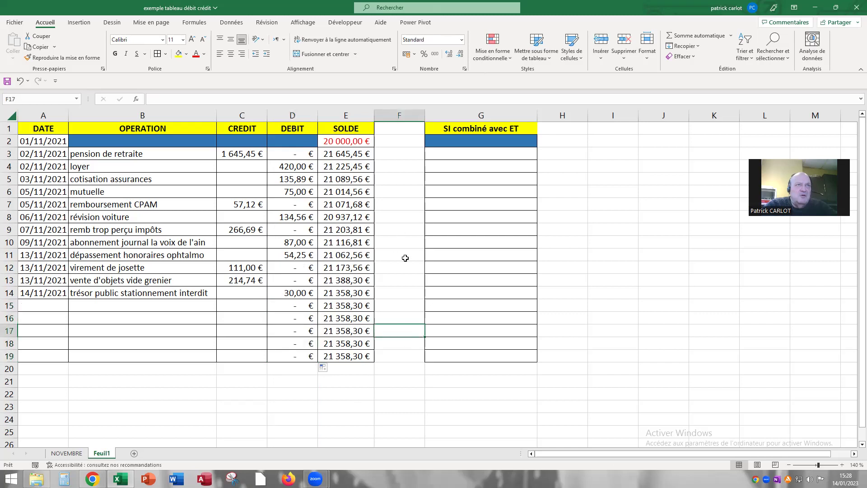
Step: Copy the SI/ET formula from G3 down the "SI combiné avec ET" column to G19
{"action": "left_click", "coordinate": [473, 157]}
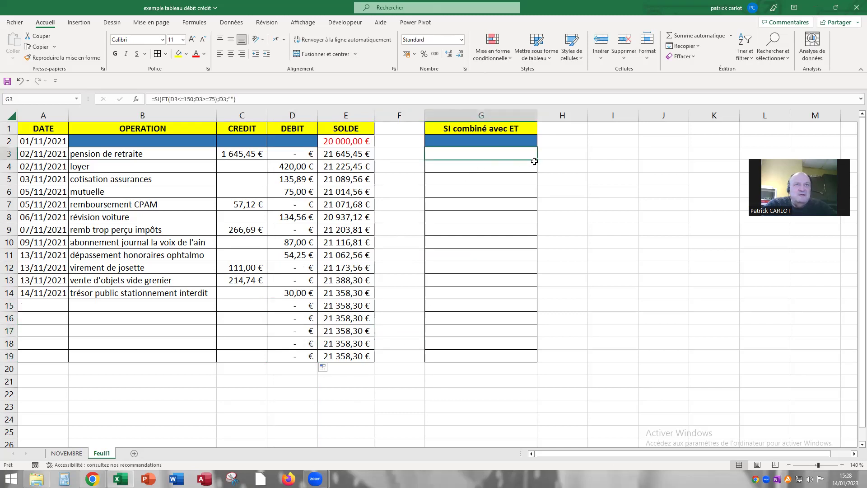
{"action": "left_click_drag", "start_coordinate": [536, 160], "coordinate": [526, 357]}
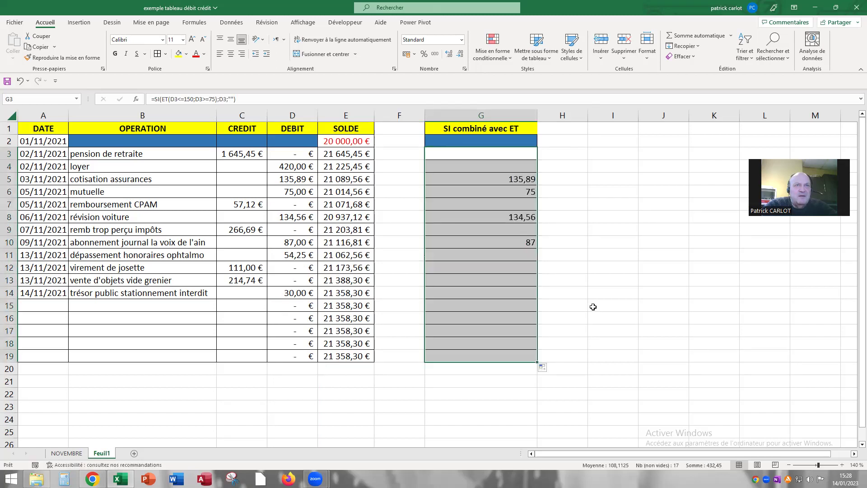
{"action": "left_click", "coordinate": [600, 229]}
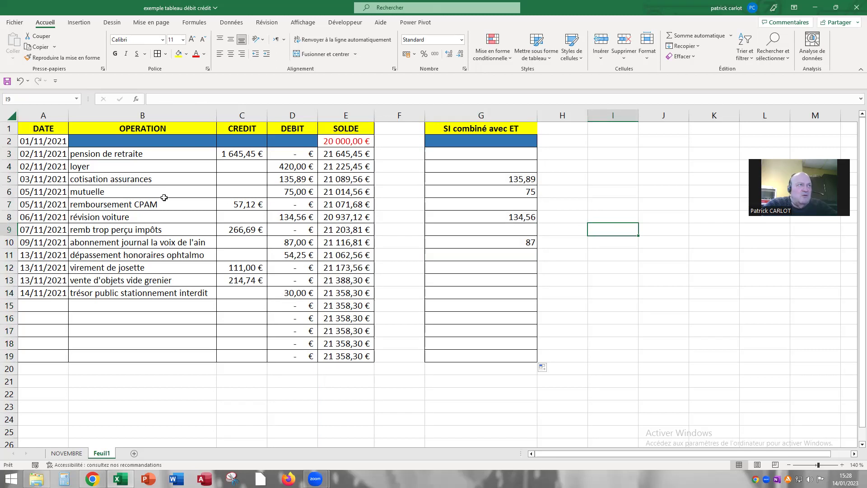
Step: Select rows 5, 6, 8 and 10 together to compare their debits with the formula results, and clear the selection
{"action": "left_click", "coordinate": [11, 179]}
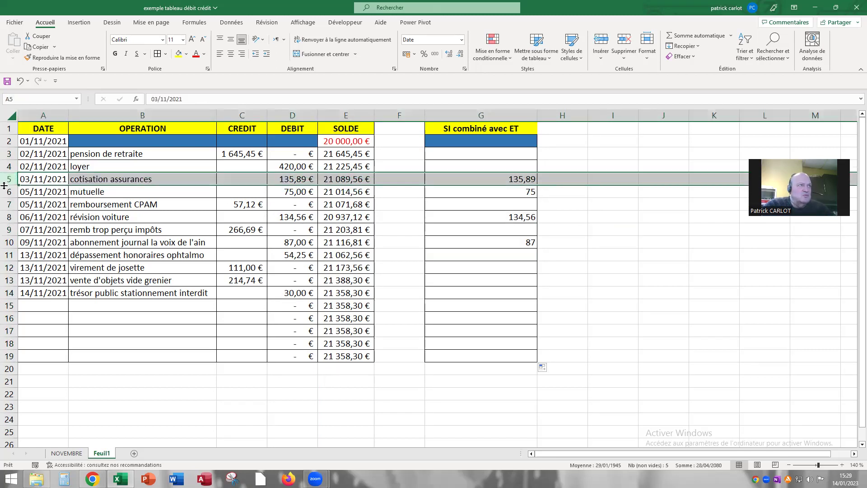
{"action": "left_click", "coordinate": [10, 191], "text": "ctrl"}
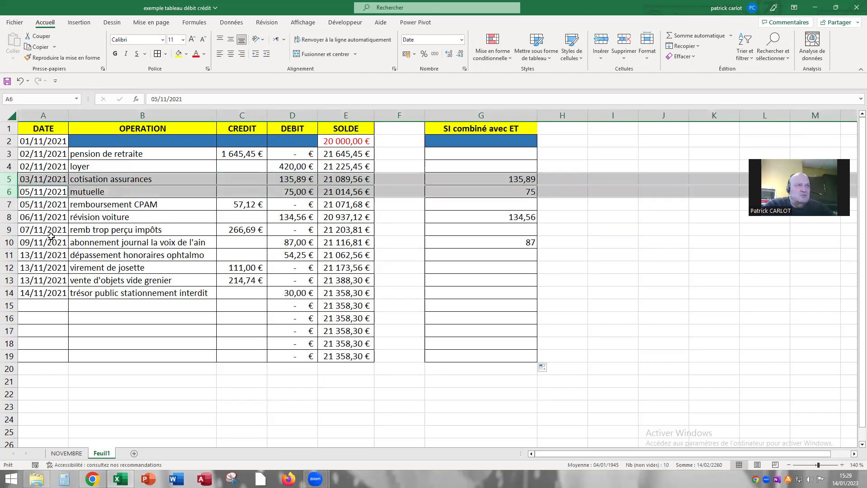
{"action": "left_click", "coordinate": [9, 216], "text": "ctrl"}
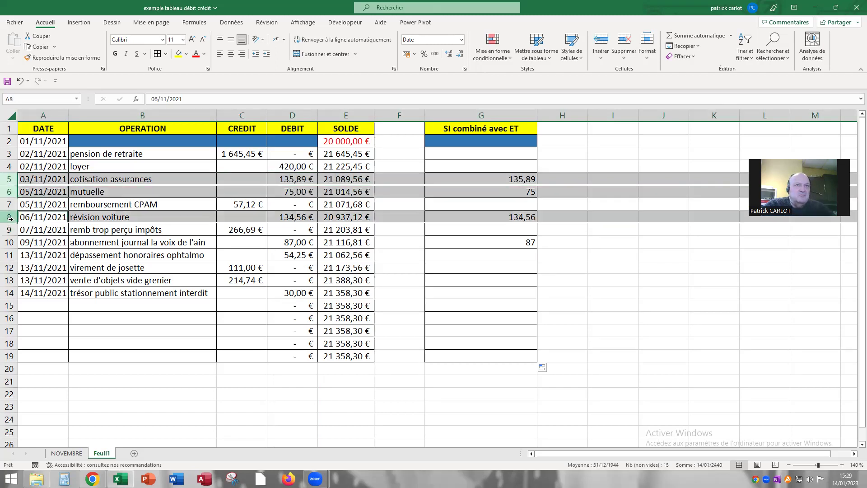
{"action": "left_click", "coordinate": [10, 243], "text": "ctrl"}
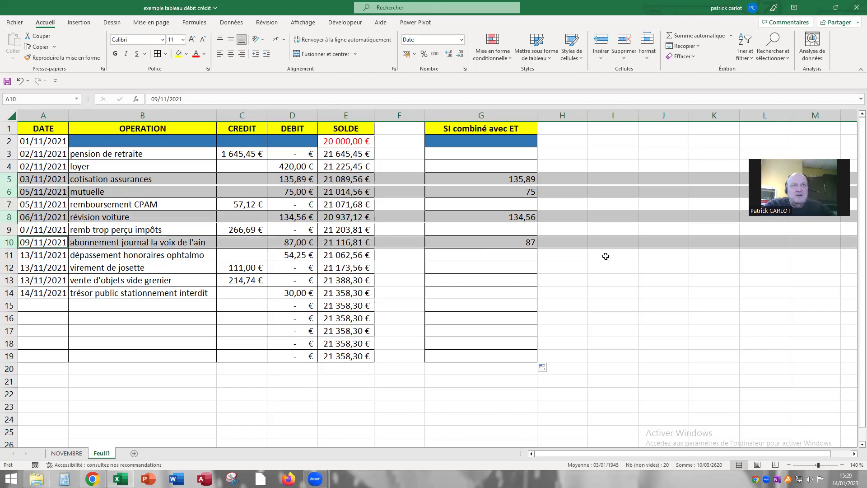
{"action": "left_click", "coordinate": [568, 245]}
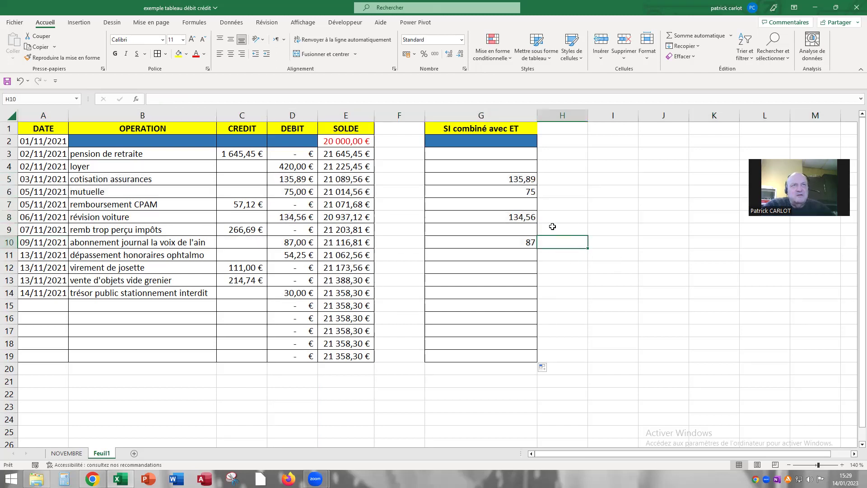